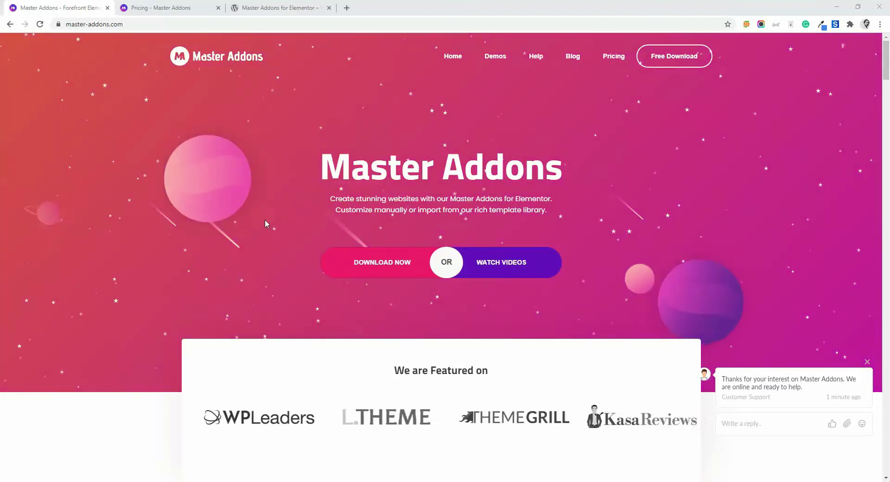
Scroll through the widget collection on the master-addons.com home page
{"action": "scroll", "coordinate": [212, 255], "scroll_direction": "down", "scroll_amount": 4}
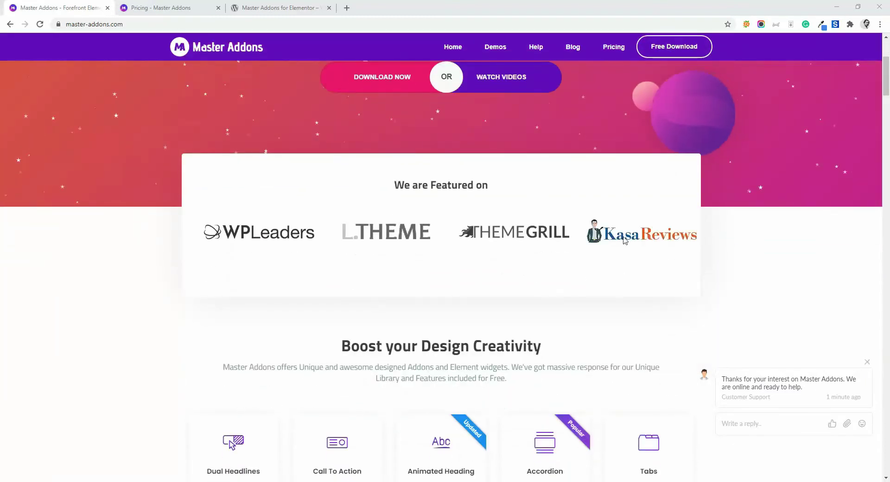
{"action": "scroll", "coordinate": [449, 259], "scroll_direction": "down", "scroll_amount": 4}
{"action": "scroll", "coordinate": [448, 260], "scroll_direction": "down", "scroll_amount": 5}
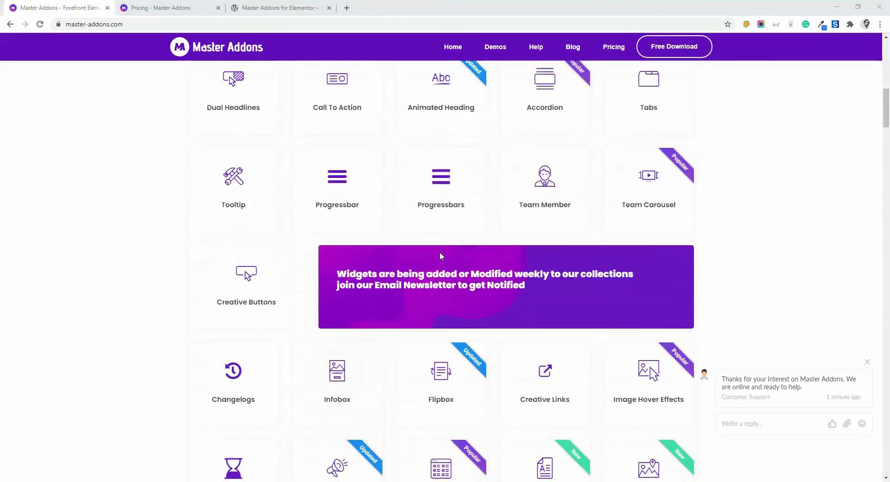
{"action": "scroll", "coordinate": [544, 181], "scroll_direction": "down", "scroll_amount": 6}
{"action": "scroll", "coordinate": [398, 272], "scroll_direction": "down", "scroll_amount": 7}
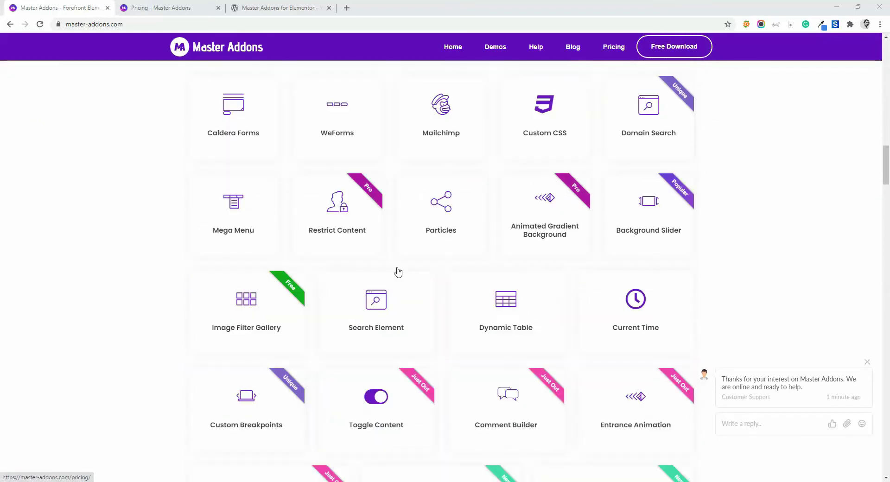
{"action": "scroll", "coordinate": [494, 260], "scroll_direction": "down", "scroll_amount": 3}
{"action": "scroll", "coordinate": [590, 257], "scroll_direction": "down", "scroll_amount": 5}
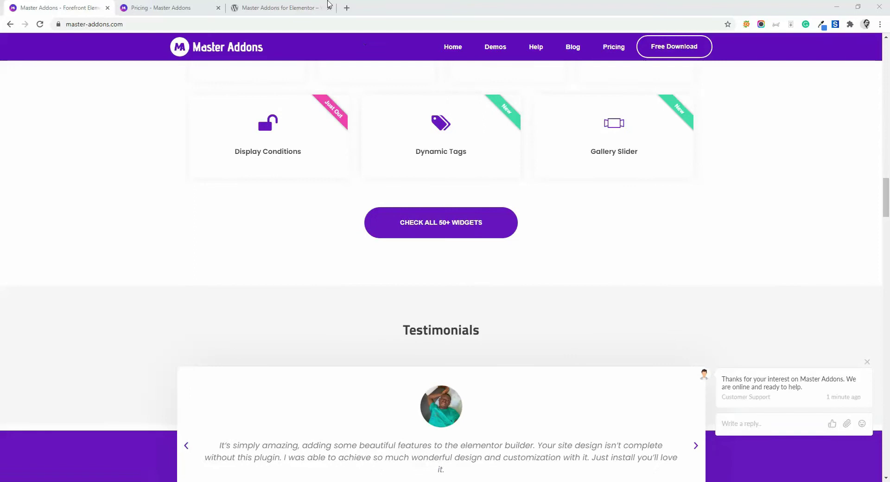
Switch to the Master Addons WordPress.org plugin listing and scroll through it
{"action": "left_click", "coordinate": [274, 7]}
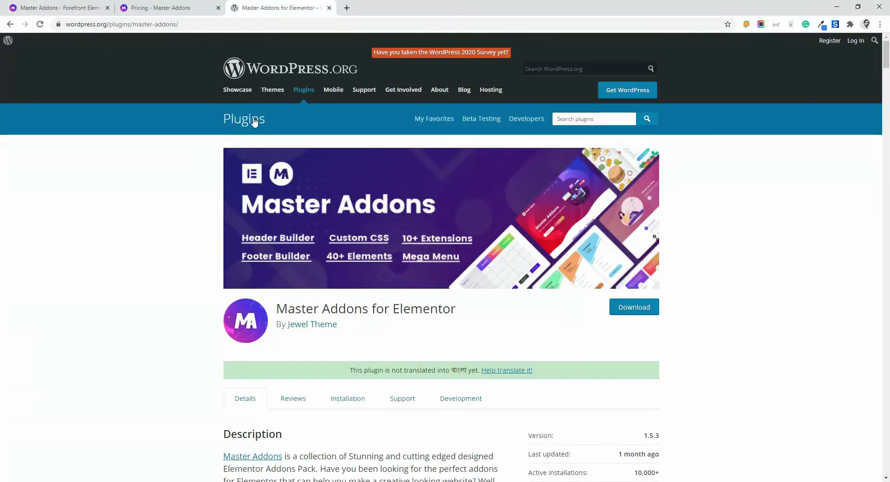
{"action": "scroll", "coordinate": [605, 149], "scroll_direction": "down", "scroll_amount": 5}
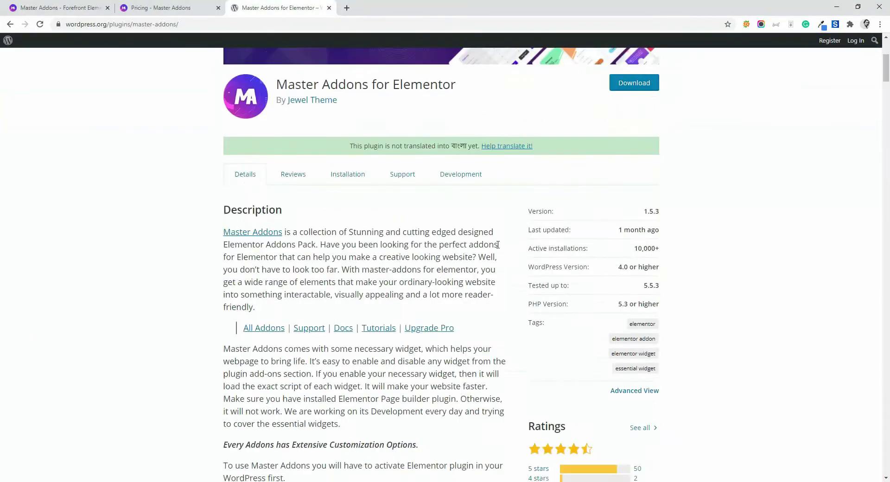
{"action": "scroll", "coordinate": [580, 179], "scroll_direction": "down", "scroll_amount": 4}
Scroll through the Personal, Business and Developer plan features, closing the support chat popup
{"action": "scroll", "coordinate": [541, 183], "scroll_direction": "down", "scroll_amount": 2}
{"action": "left_click", "coordinate": [159, 8]}
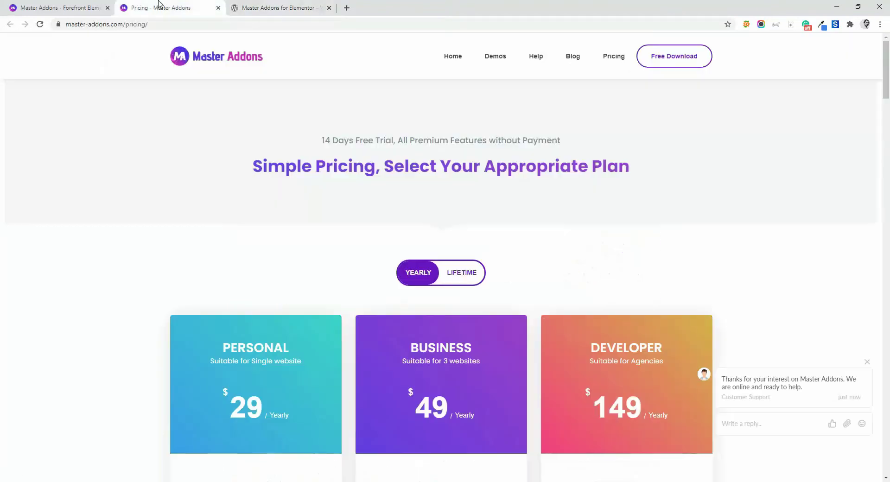
{"action": "scroll", "coordinate": [449, 165], "scroll_direction": "down", "scroll_amount": 2}
{"action": "scroll", "coordinate": [449, 164], "scroll_direction": "down", "scroll_amount": 2}
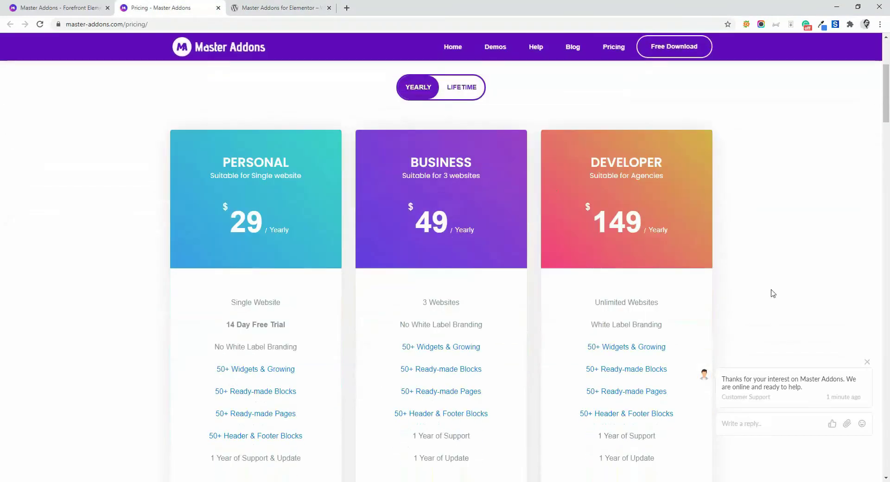
{"action": "left_click", "coordinate": [870, 367]}
{"action": "scroll", "coordinate": [450, 220], "scroll_direction": "down", "scroll_amount": 2}
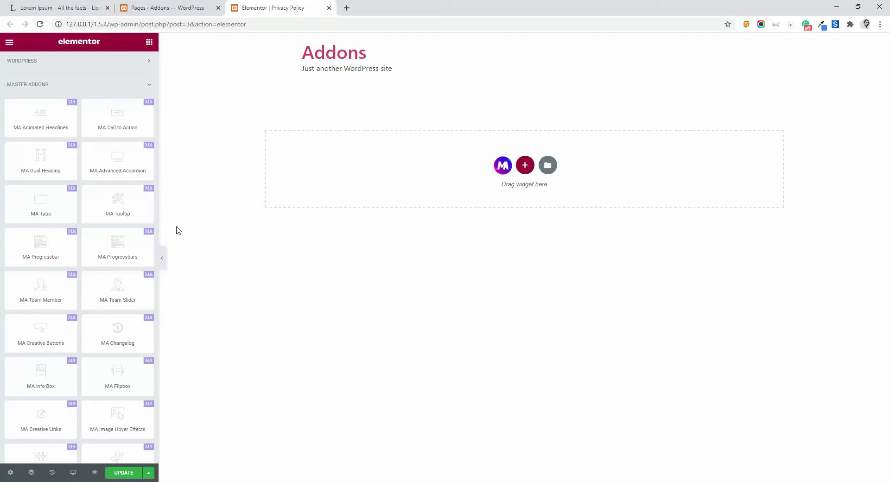
Drop an MA Tabs widget into the empty section, preview Tab Title Two, and toggle Enable Icon off and on
{"action": "left_click_drag", "start_coordinate": [35, 201], "coordinate": [456, 181]}
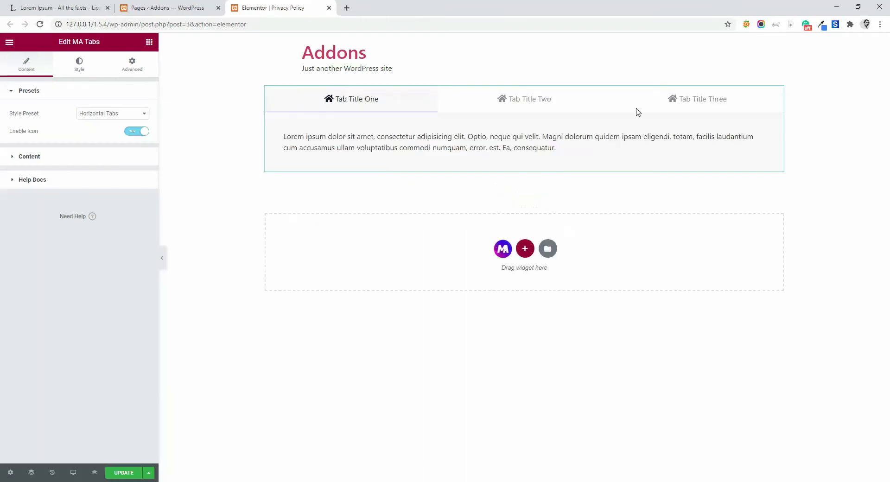
{"action": "left_click", "coordinate": [523, 98]}
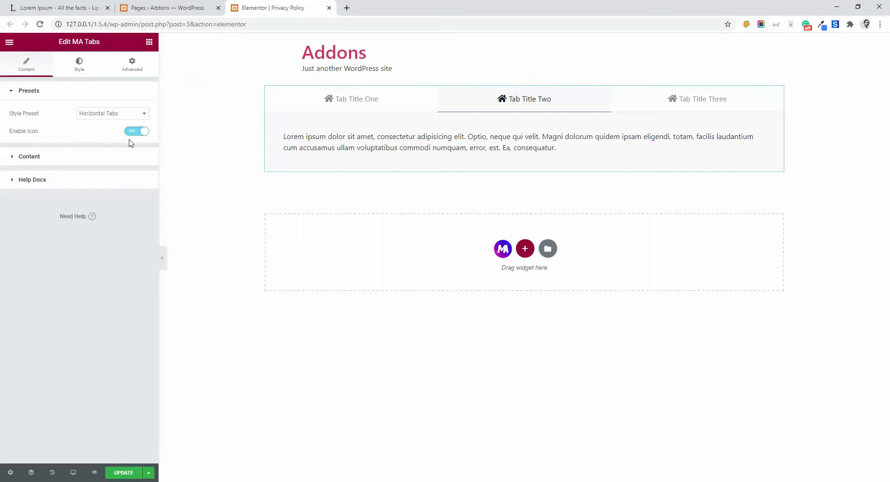
{"action": "left_click", "coordinate": [135, 132]}
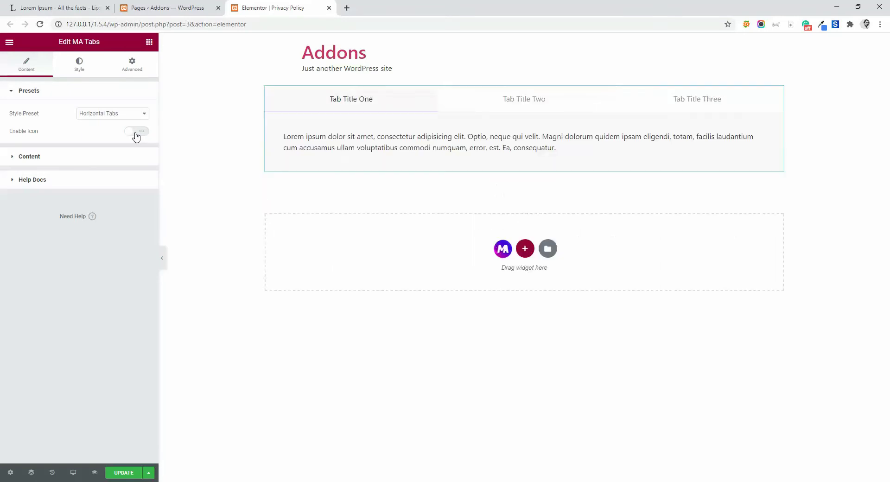
{"action": "left_click", "coordinate": [135, 133]}
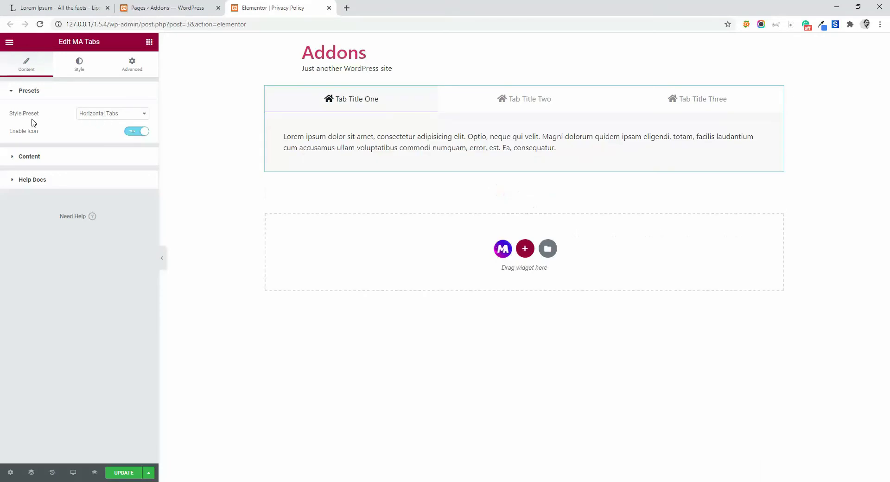
{"action": "left_click", "coordinate": [94, 114]}
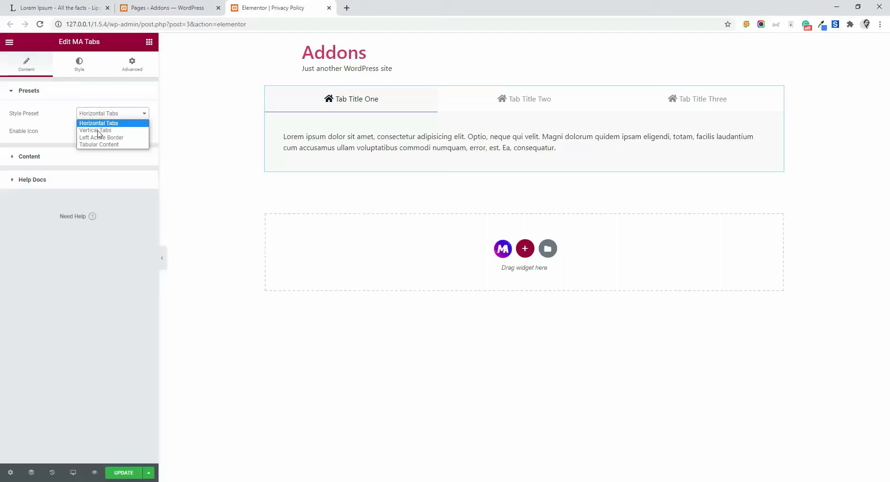
{"action": "left_click", "coordinate": [103, 131]}
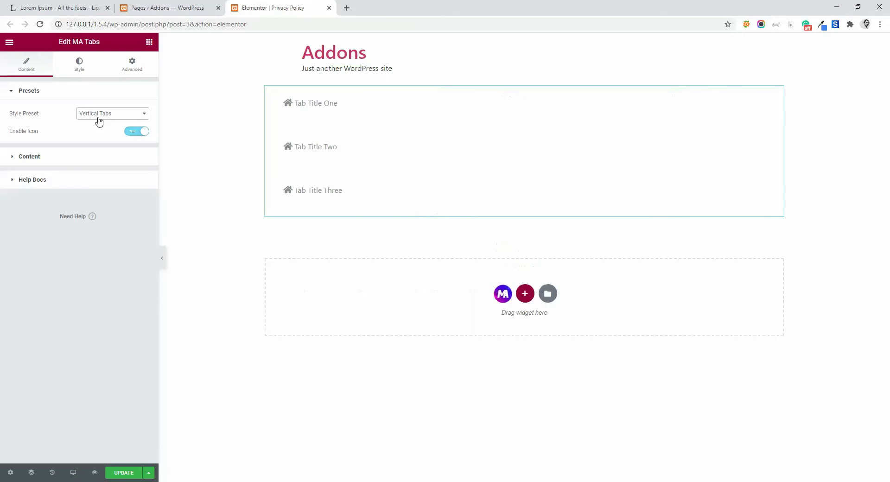
{"action": "left_click", "coordinate": [99, 119]}
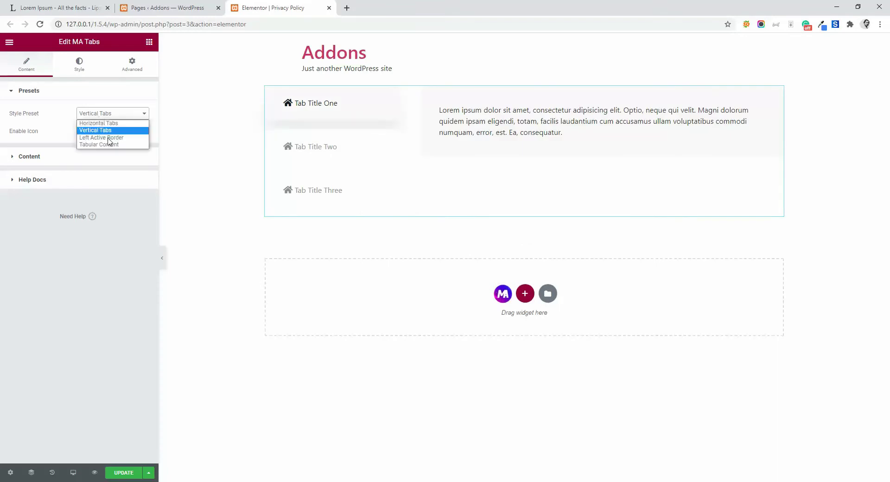
{"action": "left_click", "coordinate": [97, 138]}
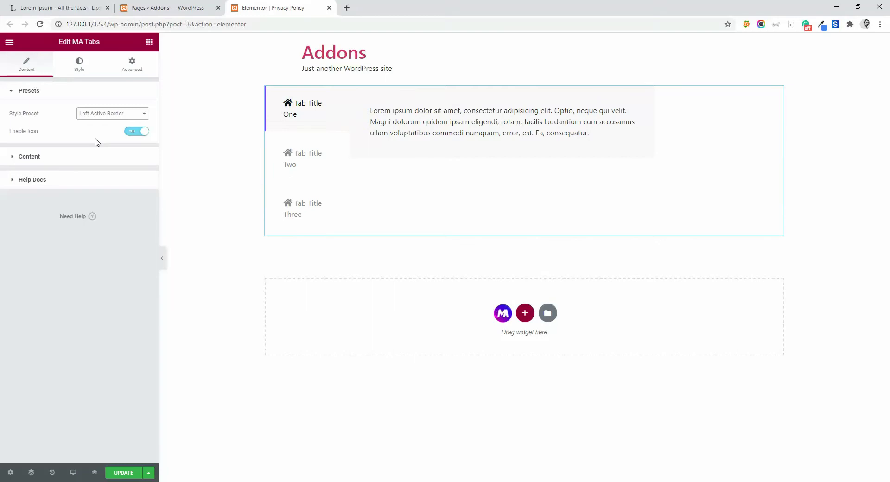
{"action": "mouse_move", "coordinate": [266, 133]}
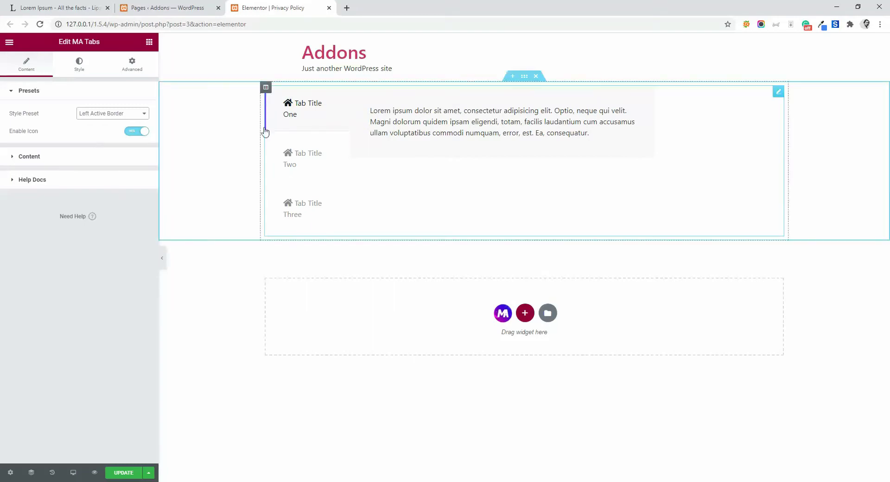
{"action": "left_click", "coordinate": [291, 160]}
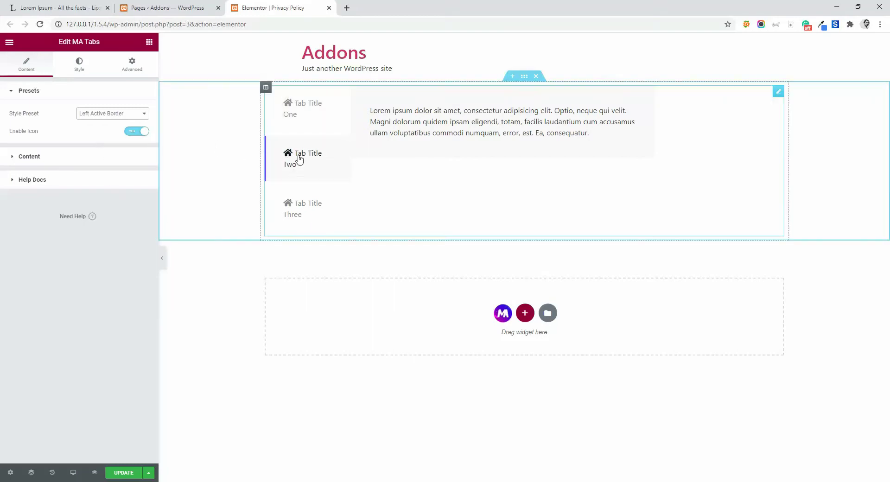
{"action": "left_click", "coordinate": [92, 114]}
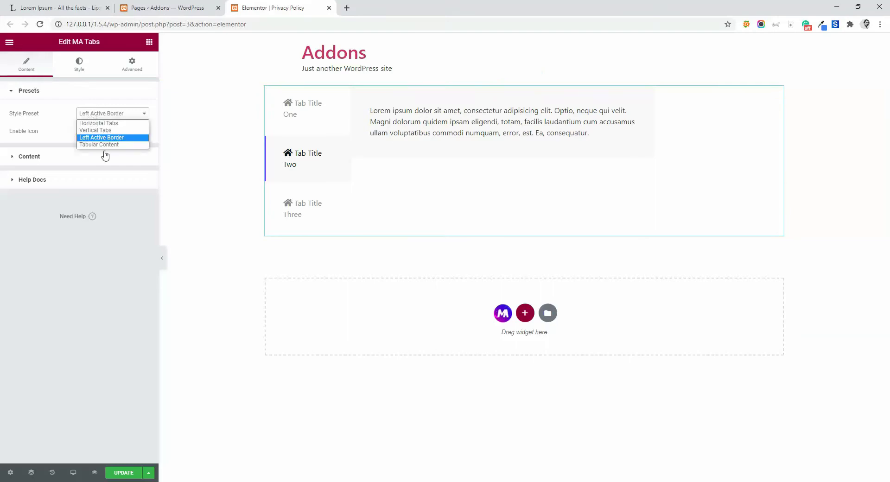
{"action": "left_click", "coordinate": [97, 145]}
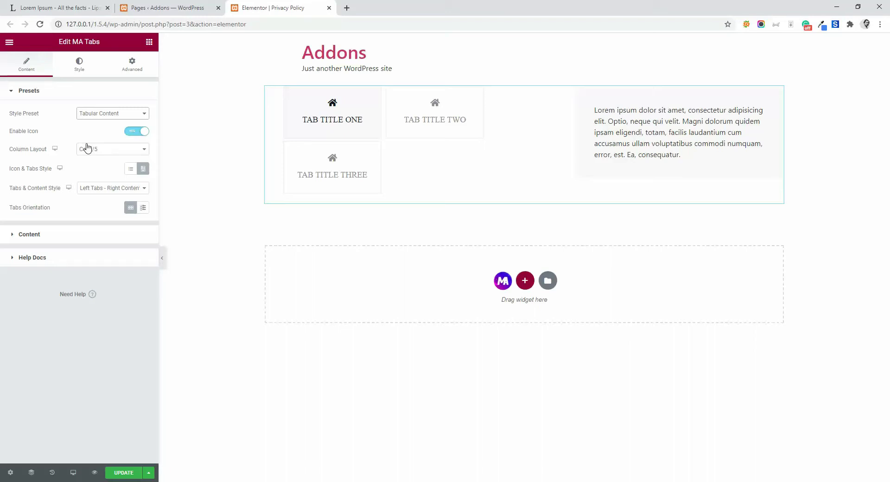
{"action": "left_click", "coordinate": [92, 115]}
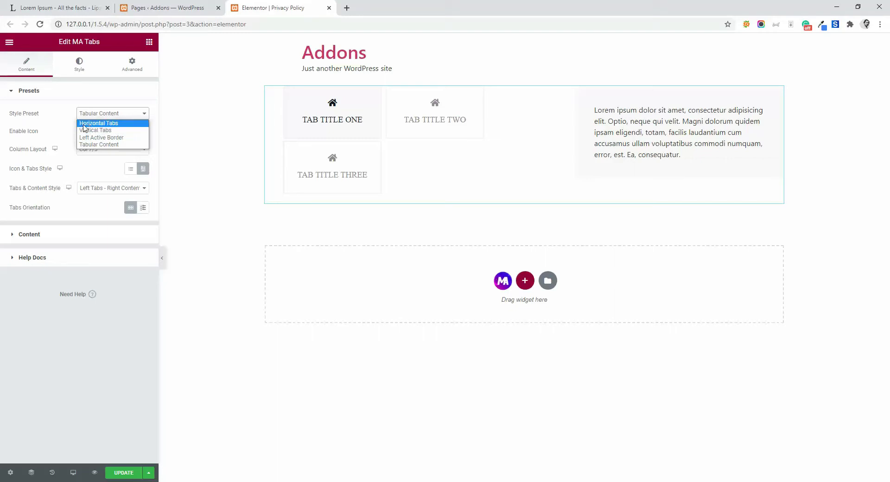
{"action": "left_click", "coordinate": [84, 123]}
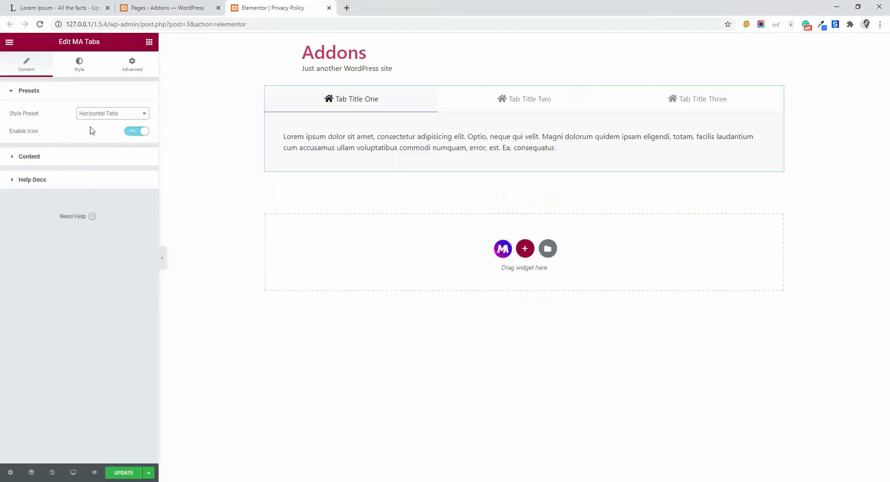
Set Tab Title One's Icon Type to None in the Content settings
{"action": "left_click", "coordinate": [31, 162]}
{"action": "left_click", "coordinate": [56, 151]}
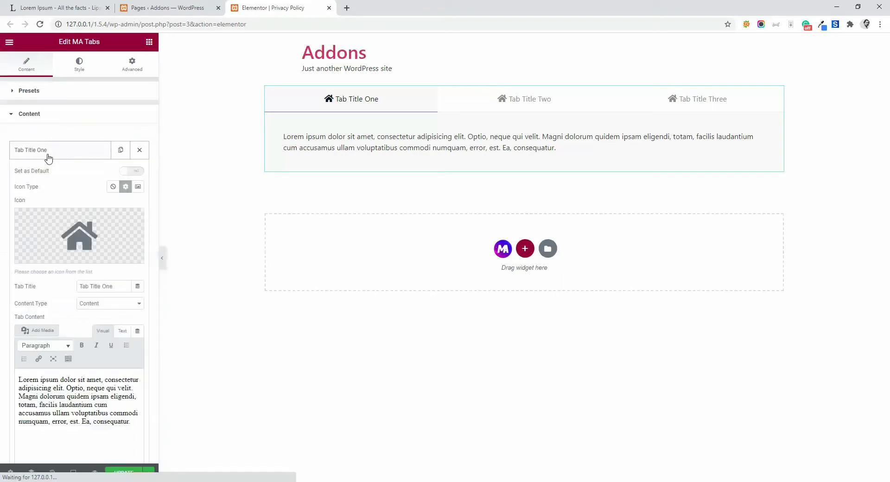
{"action": "scroll", "coordinate": [113, 101], "scroll_direction": "down", "scroll_amount": 2}
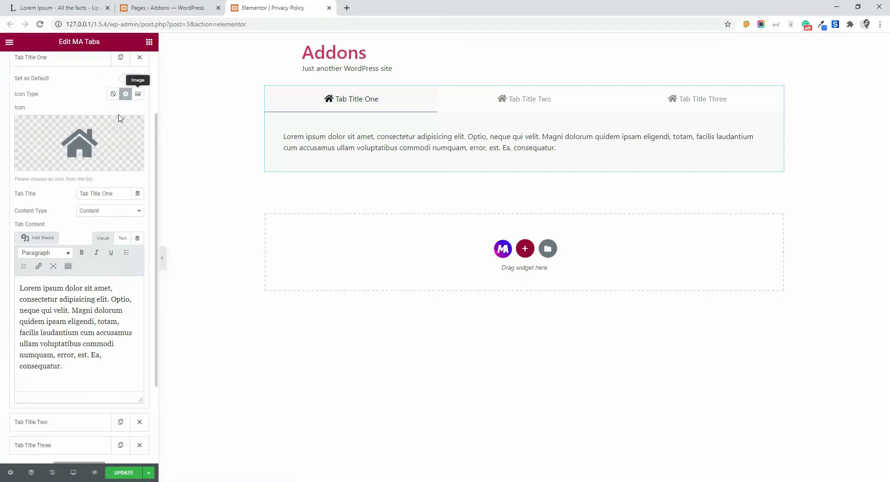
{"action": "mouse_move", "coordinate": [113, 187]}
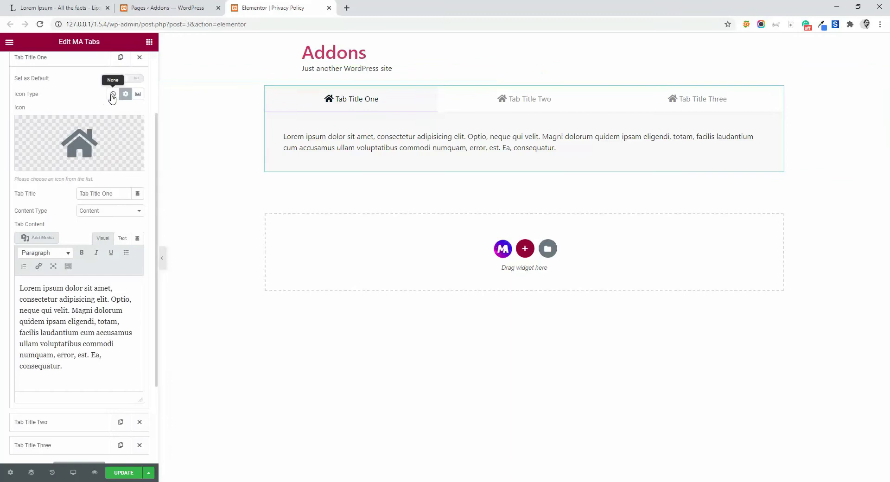
{"action": "left_click", "coordinate": [114, 94]}
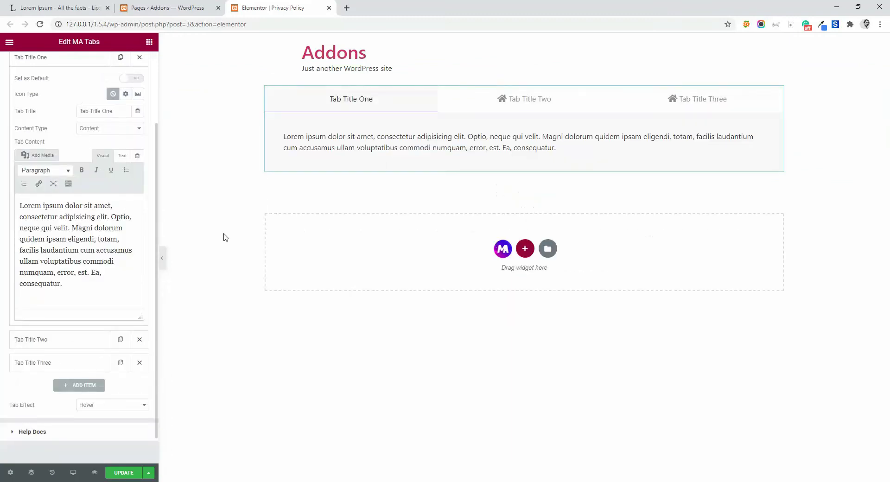
Set Tab Title One's Icon Type to Image and insert the noodle-eating food photo
{"action": "left_click", "coordinate": [138, 95]}
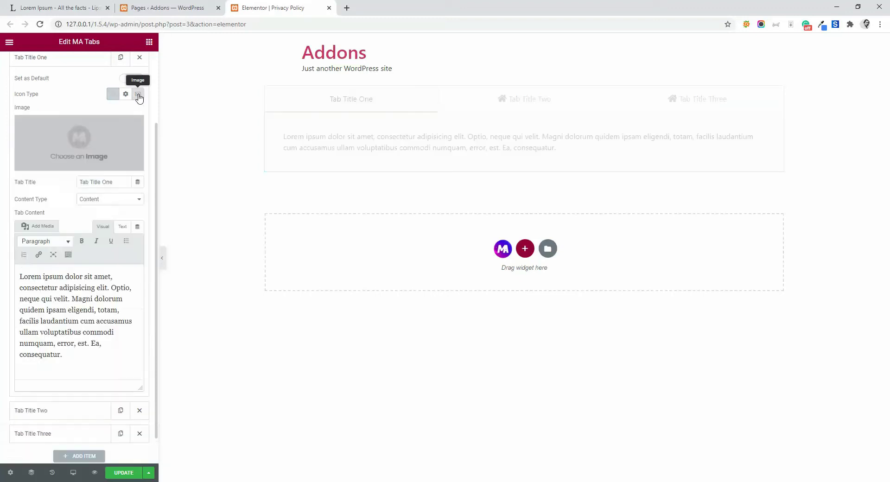
{"action": "left_click", "coordinate": [78, 132]}
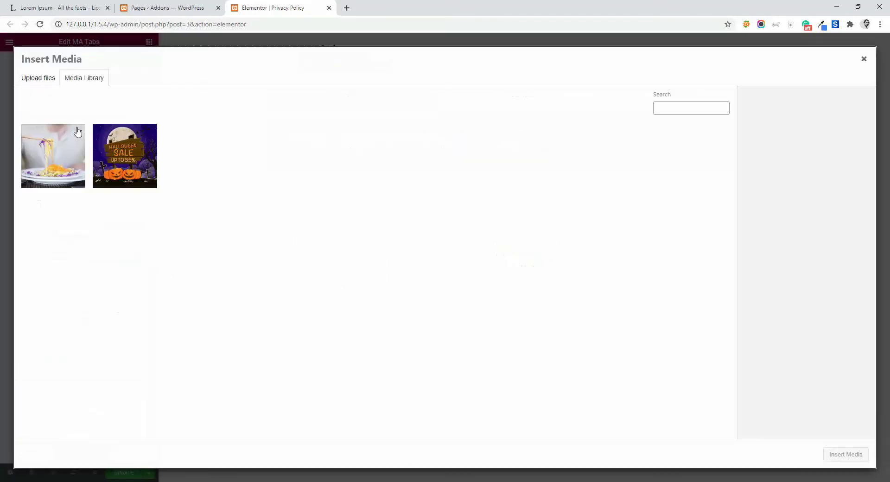
{"action": "left_click", "coordinate": [57, 155]}
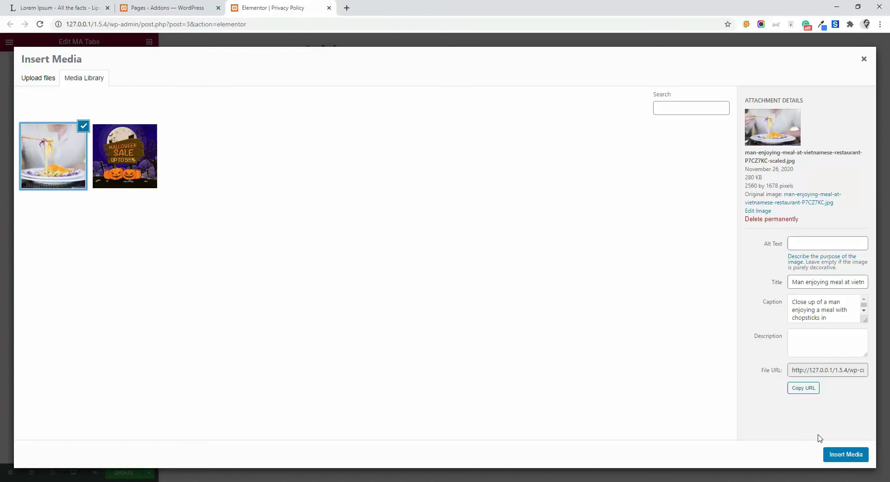
{"action": "left_click", "coordinate": [846, 455]}
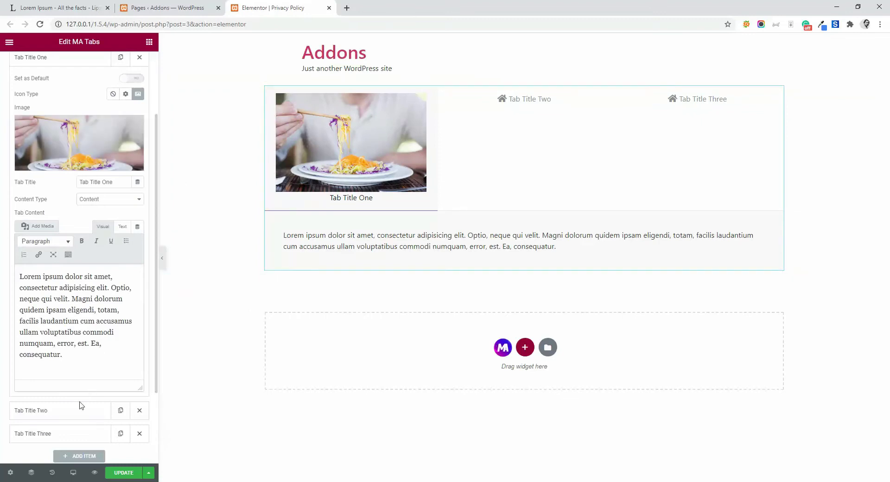
Switch Icon Type back to Icon, giving the tabs helicopter, pencil and history clock icons
{"action": "scroll", "coordinate": [81, 406], "scroll_direction": "down", "scroll_amount": 2}
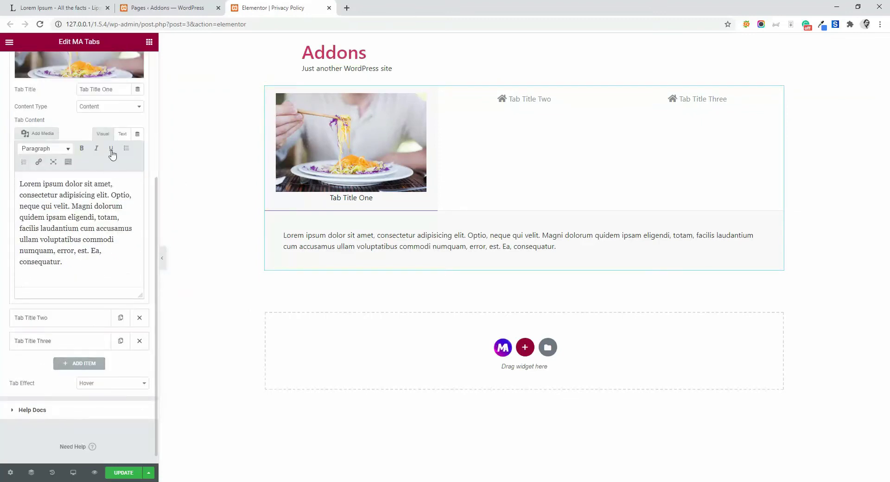
{"action": "scroll", "coordinate": [113, 156], "scroll_direction": "up", "scroll_amount": 3}
{"action": "left_click", "coordinate": [126, 141]}
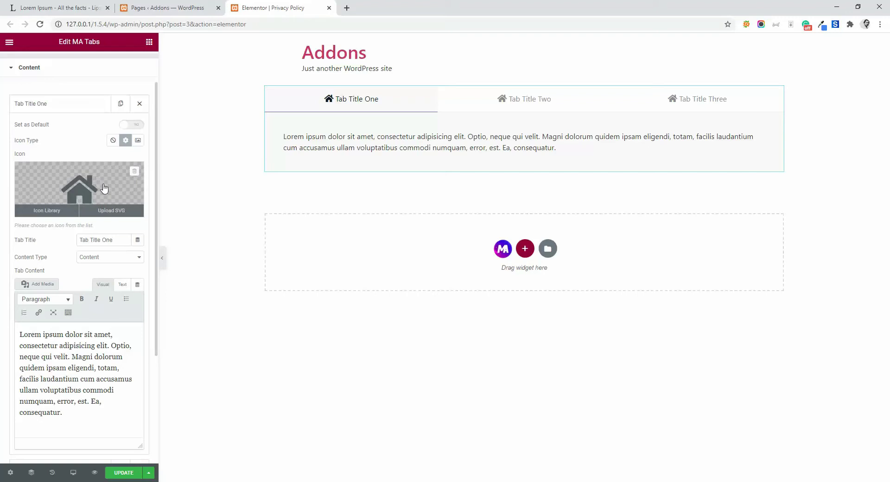
{"action": "left_click", "coordinate": [78, 185]}
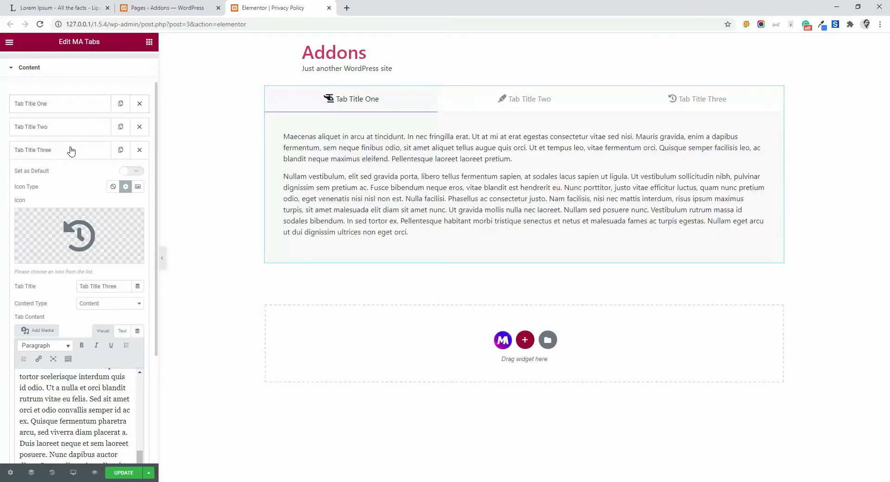
{"action": "left_click", "coordinate": [70, 149]}
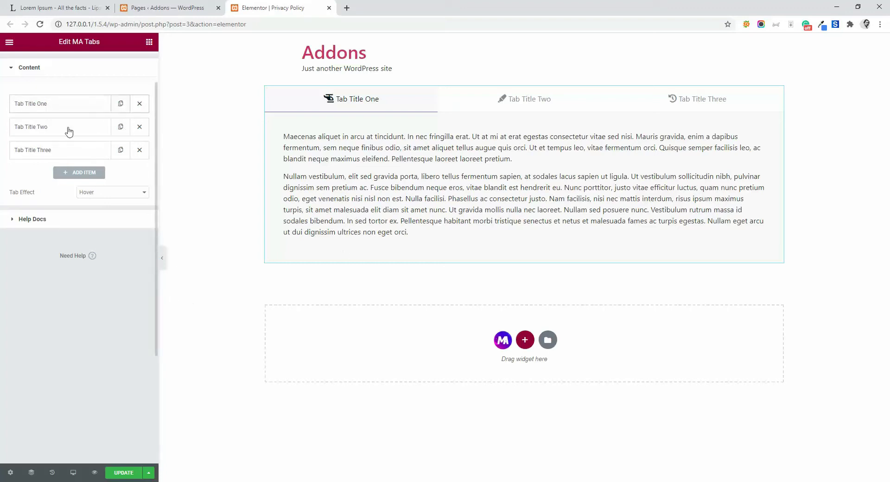
Add a fourth tab item with an hourglass icon, then select its title and content fields
{"action": "left_click", "coordinate": [65, 174]}
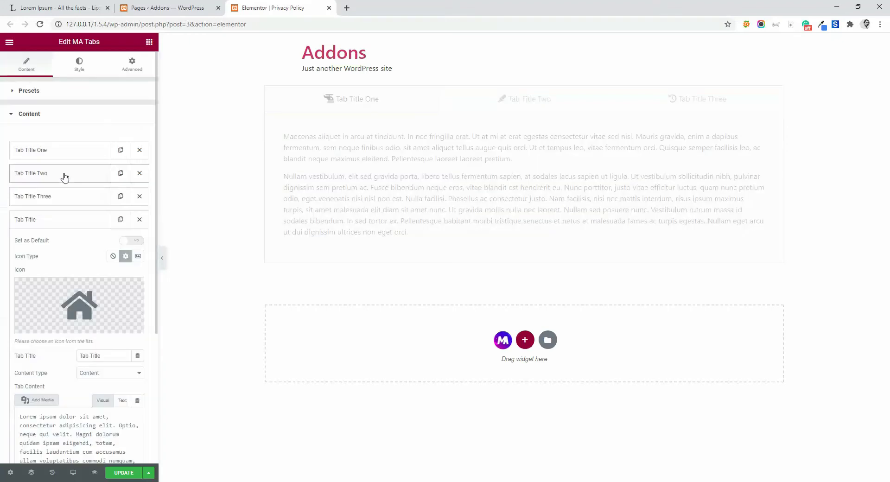
{"action": "scroll", "coordinate": [62, 376], "scroll_direction": "down", "scroll_amount": 3}
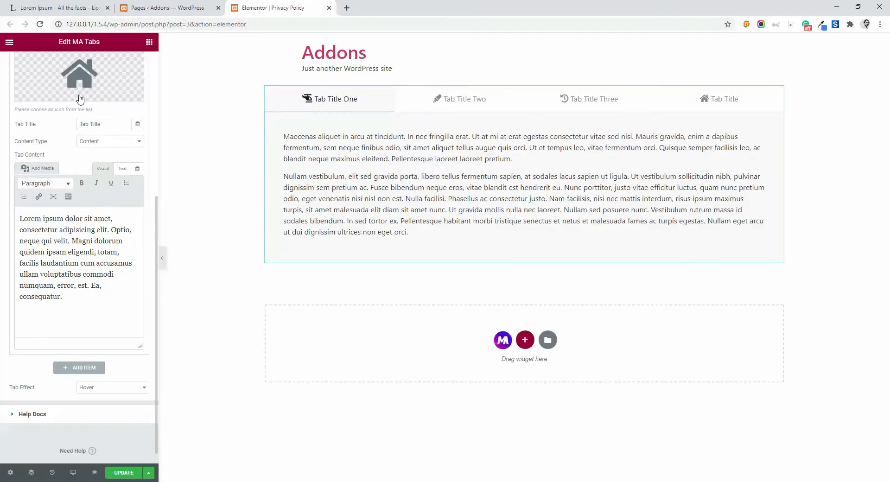
{"action": "scroll", "coordinate": [89, 195], "scroll_direction": "up", "scroll_amount": 1}
{"action": "left_click", "coordinate": [44, 139]}
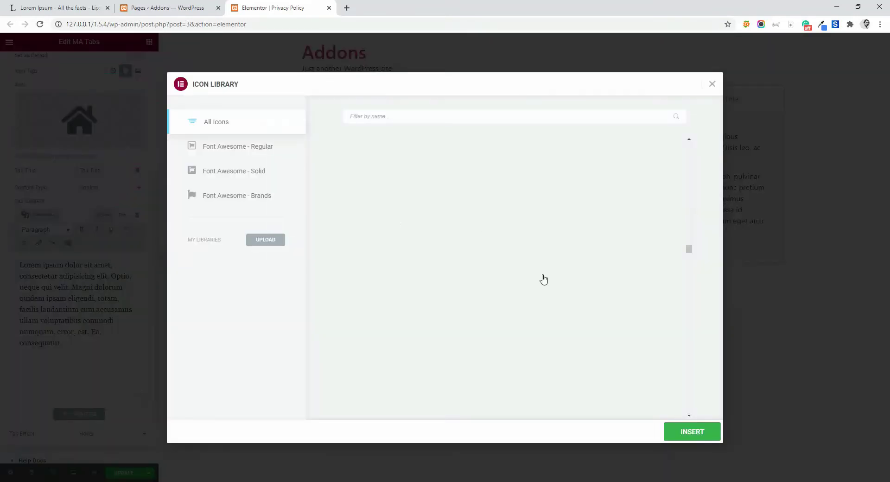
{"action": "left_click", "coordinate": [510, 270]}
{"action": "left_click", "coordinate": [692, 432]}
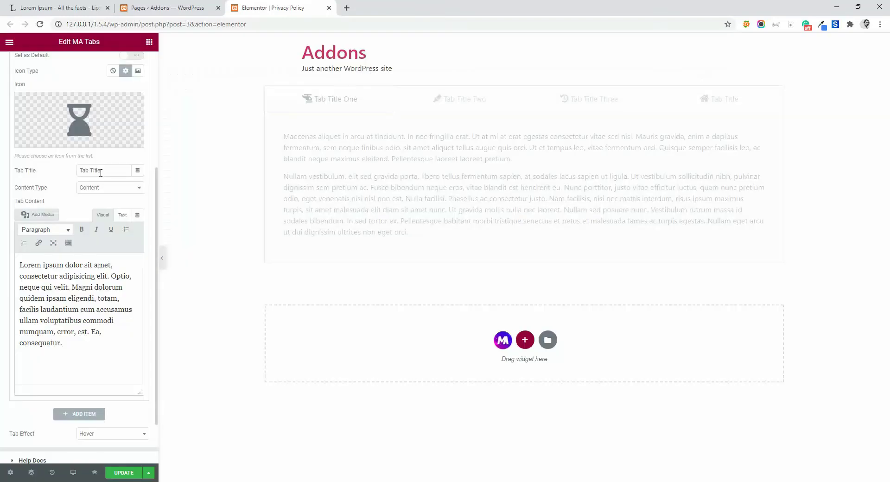
{"action": "left_click", "coordinate": [103, 172]}
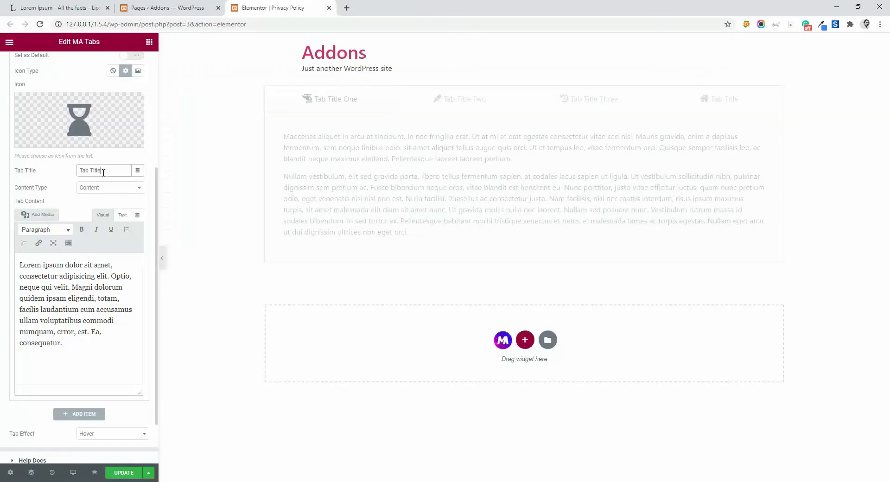
{"action": "left_click", "coordinate": [95, 291]}
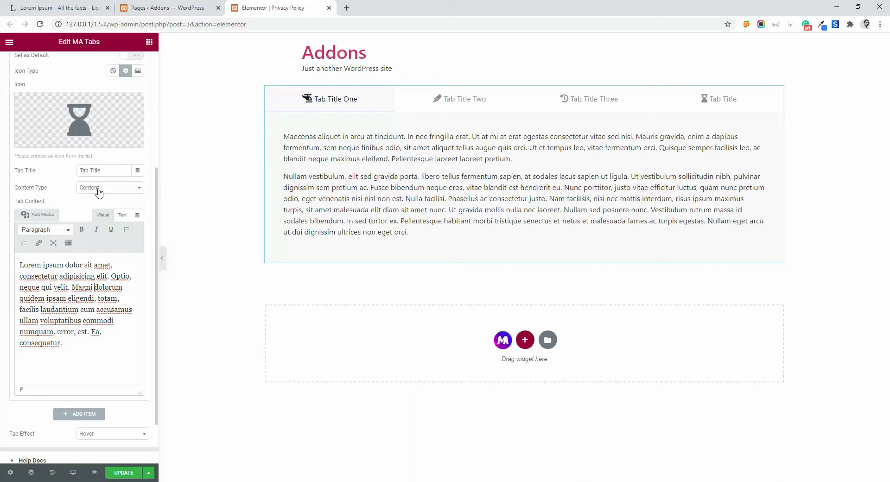
Preview the saved Call To Action section as the fourth tab's content, then delete that tab
{"action": "left_click", "coordinate": [98, 190]}
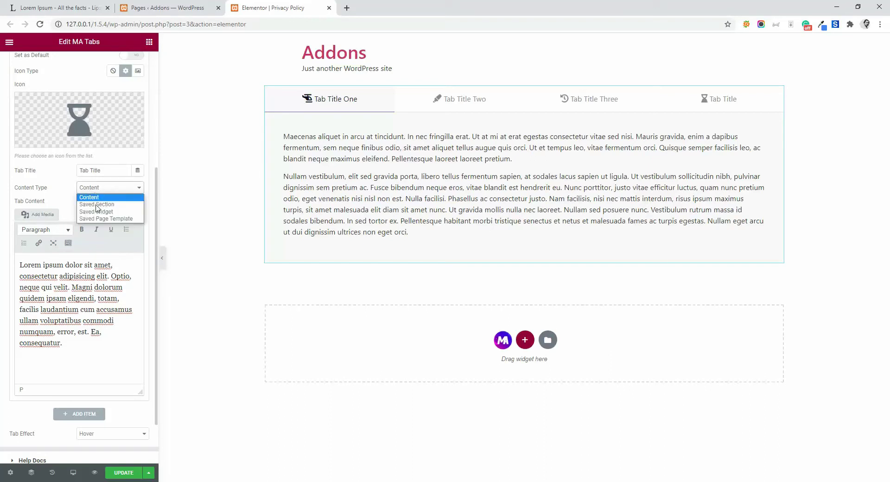
{"action": "key", "text": "Return"}
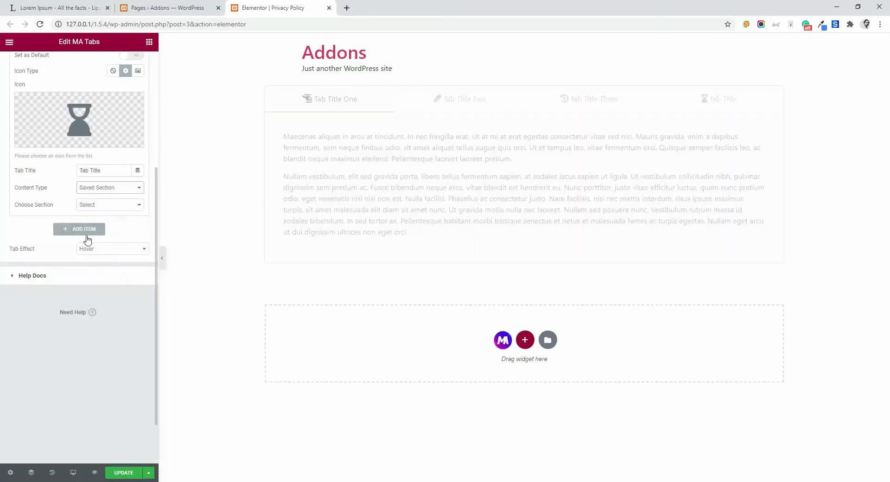
{"action": "left_click", "coordinate": [110, 329]}
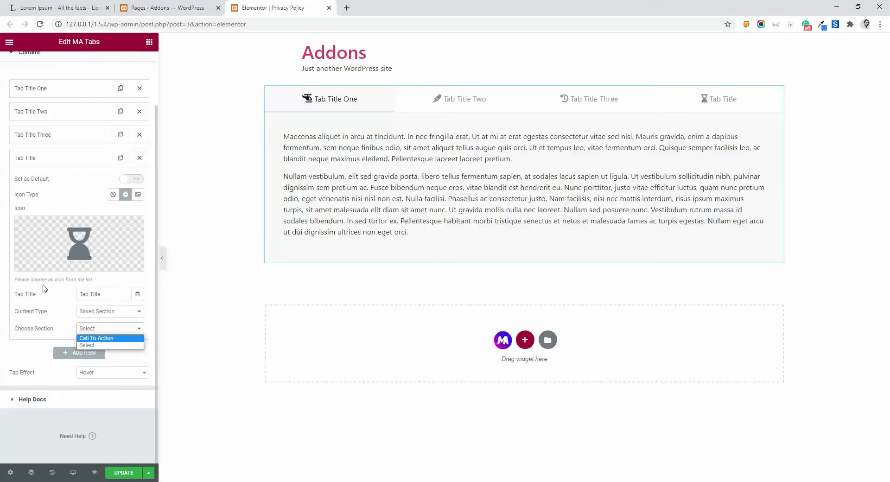
{"action": "key", "text": "Return"}
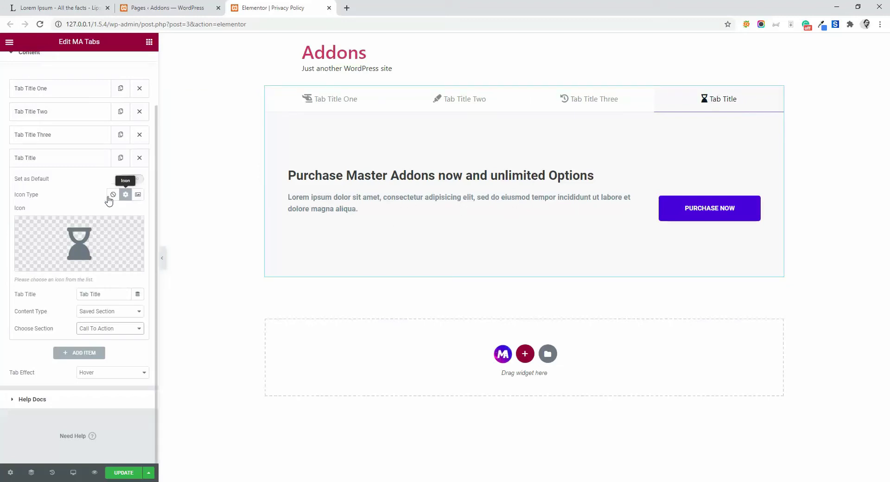
{"action": "left_click", "coordinate": [139, 160]}
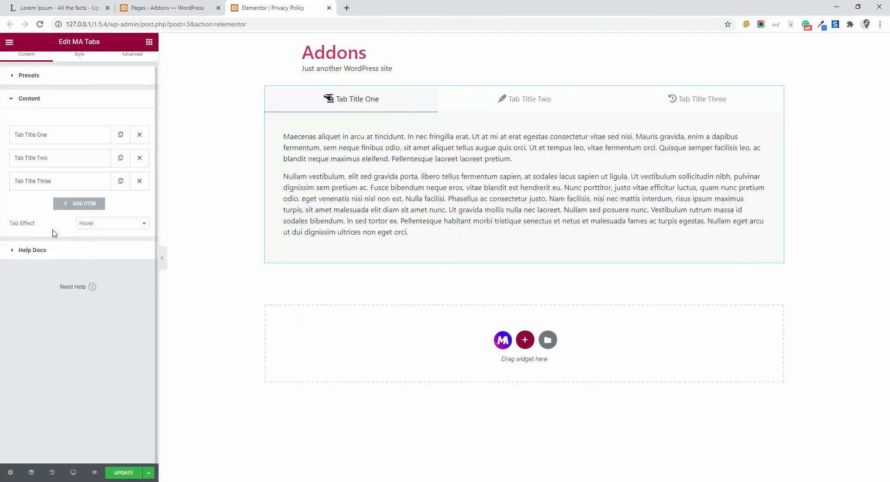
Set Tab Effect from Hover to Click, then test it on Tab Title Two and Three
{"action": "left_click", "coordinate": [92, 226]}
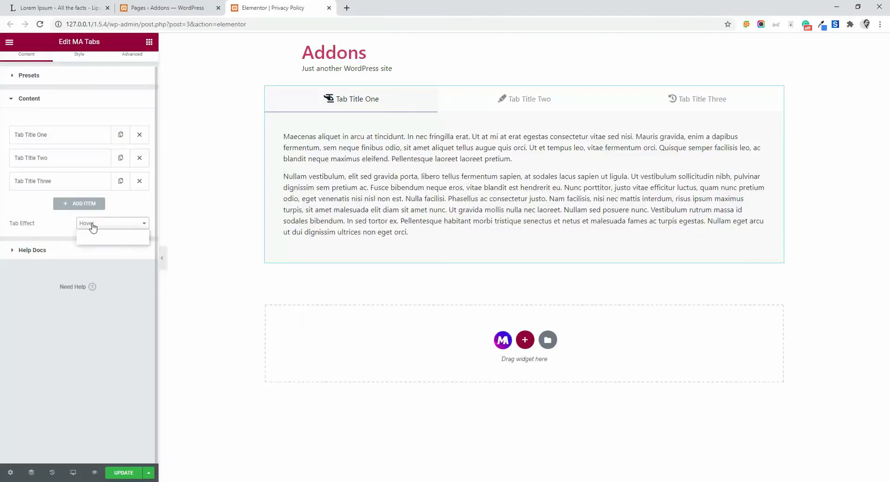
{"action": "left_click", "coordinate": [89, 244]}
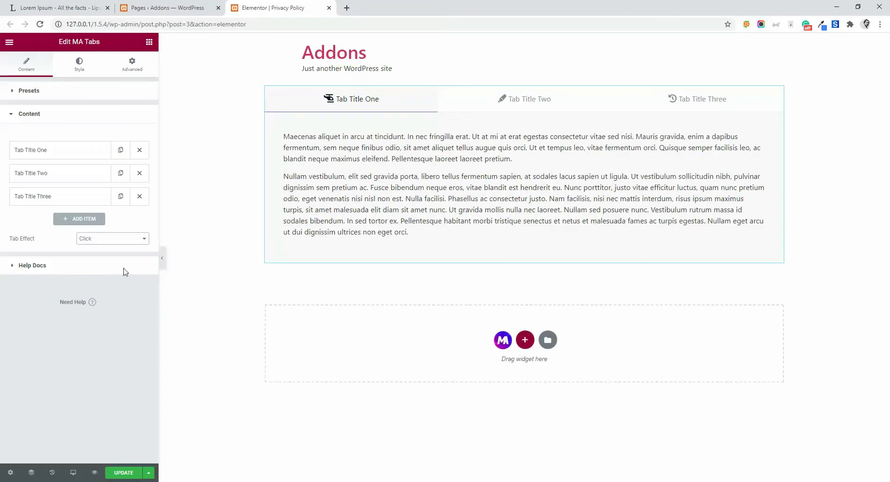
{"action": "left_click", "coordinate": [116, 239]}
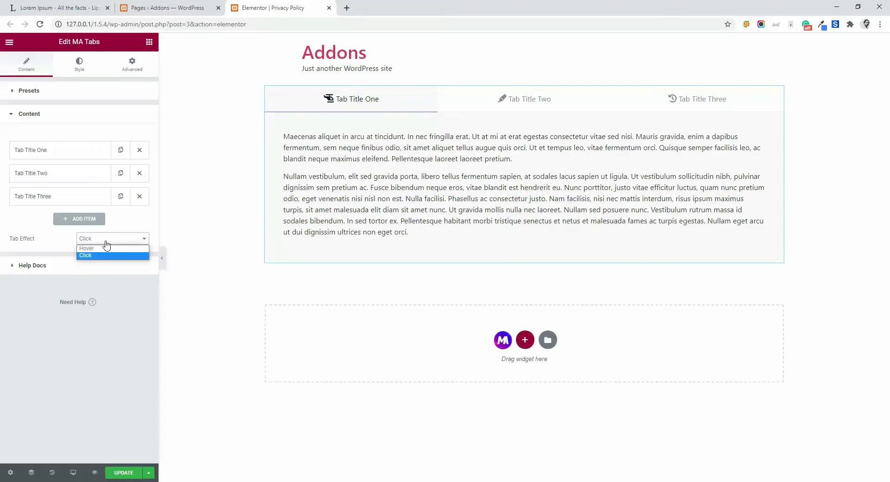
{"action": "left_click", "coordinate": [130, 320]}
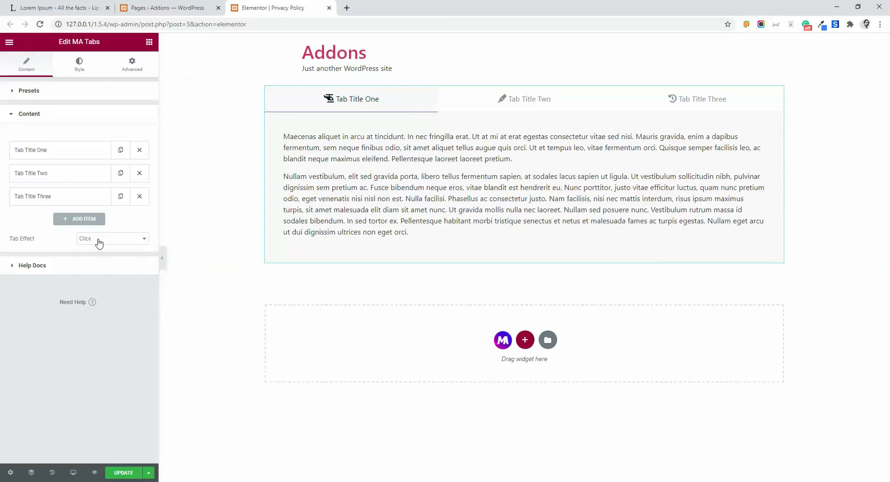
{"action": "left_click", "coordinate": [529, 103]}
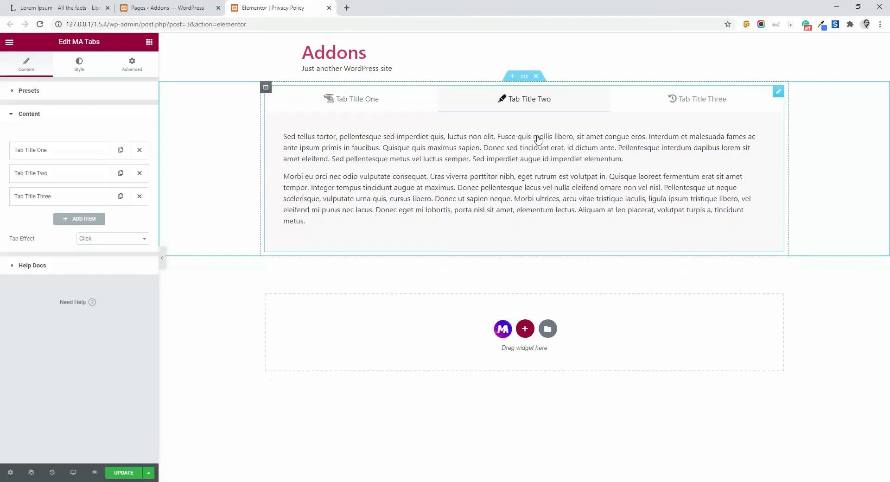
{"action": "left_click", "coordinate": [707, 99]}
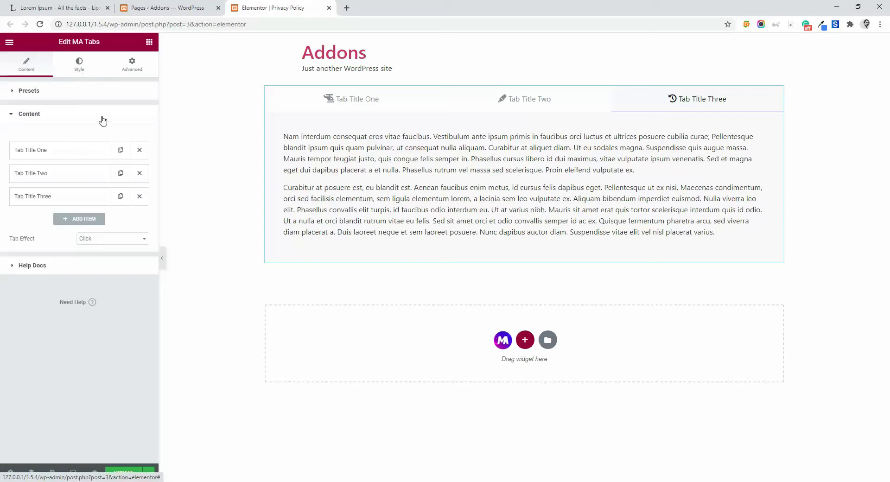
{"action": "left_click", "coordinate": [79, 64]}
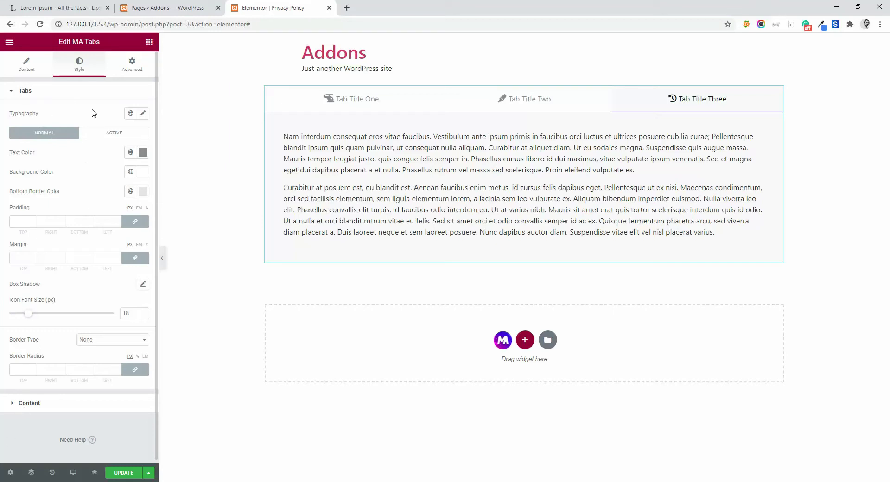
{"action": "left_click", "coordinate": [143, 115]}
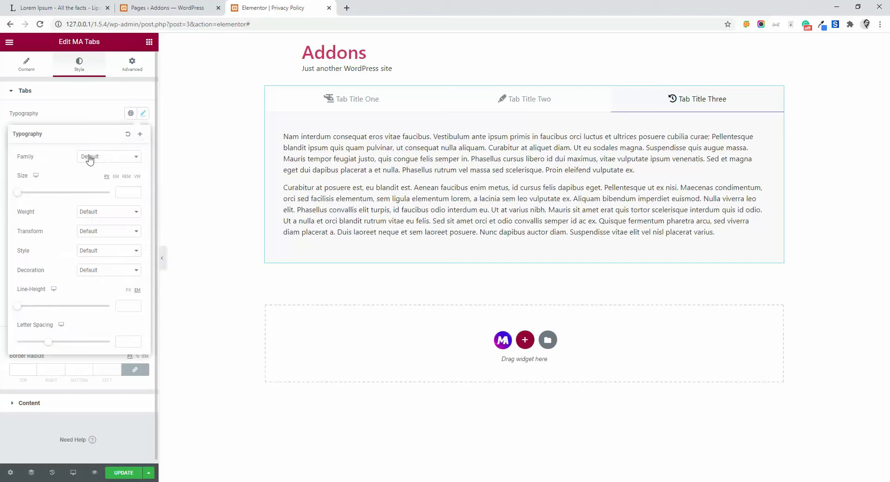
{"action": "left_click", "coordinate": [126, 191]}
{"action": "left_click", "coordinate": [42, 113]}
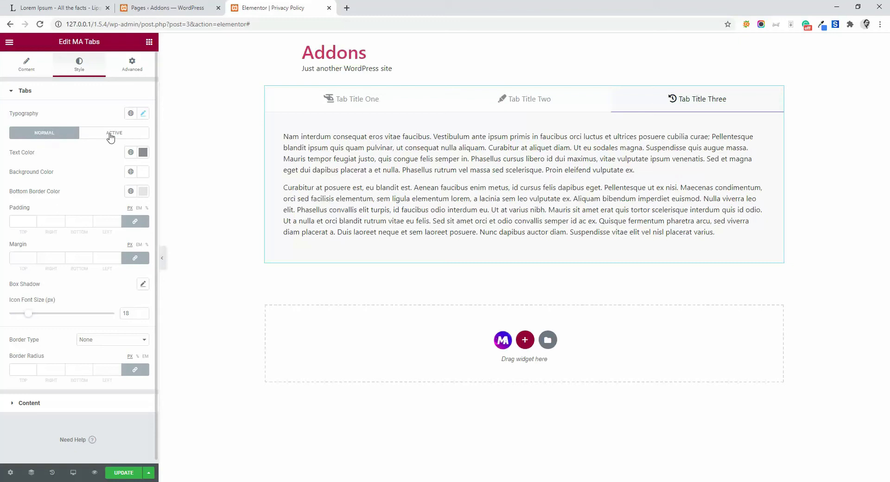
Make the Normal tab title text colour blue
{"action": "left_click", "coordinate": [144, 153]}
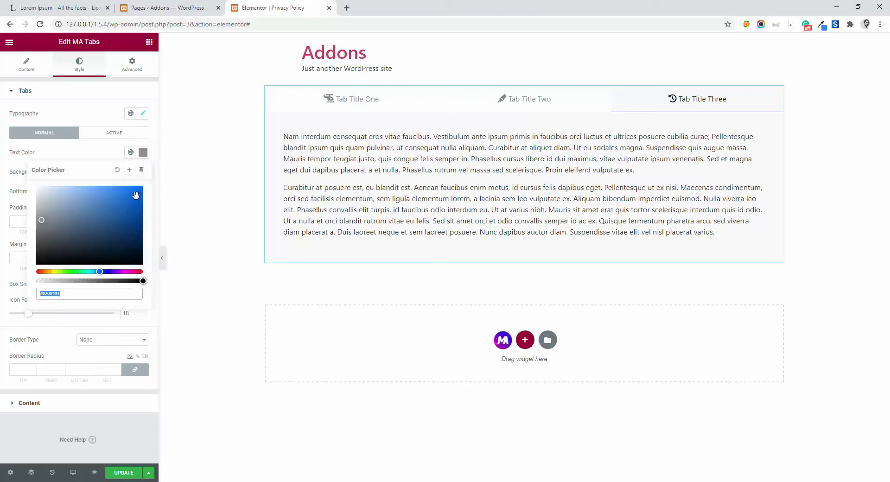
{"action": "left_click", "coordinate": [136, 195]}
{"action": "left_click", "coordinate": [99, 153]}
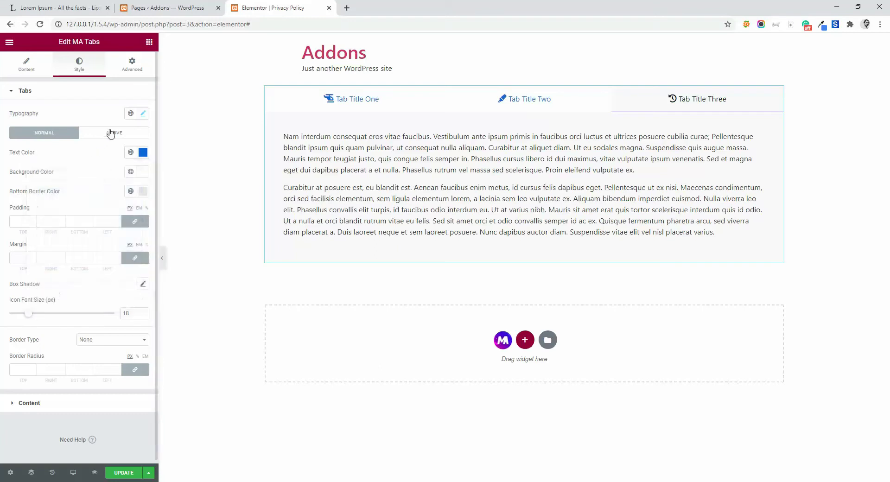
Give the Active tab orange text on a brown background
{"action": "left_click", "coordinate": [111, 133]}
{"action": "left_click", "coordinate": [143, 153]}
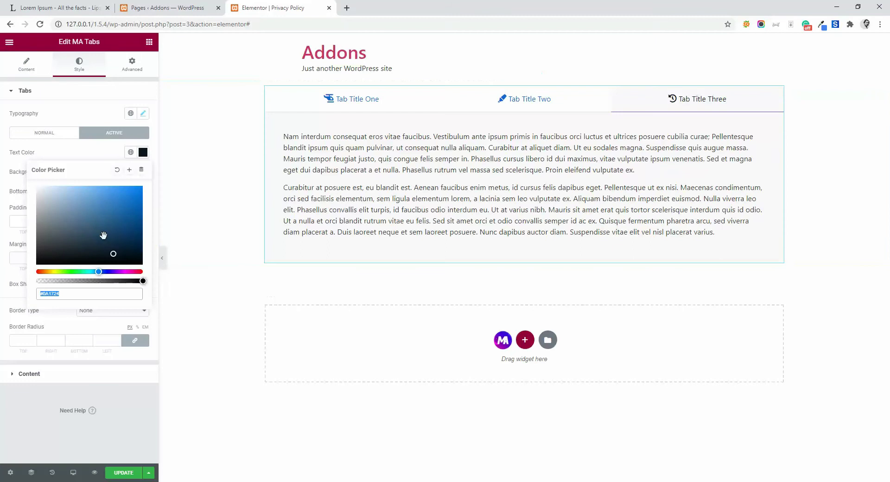
{"action": "left_click_drag", "start_coordinate": [77, 272], "coordinate": [47, 272]}
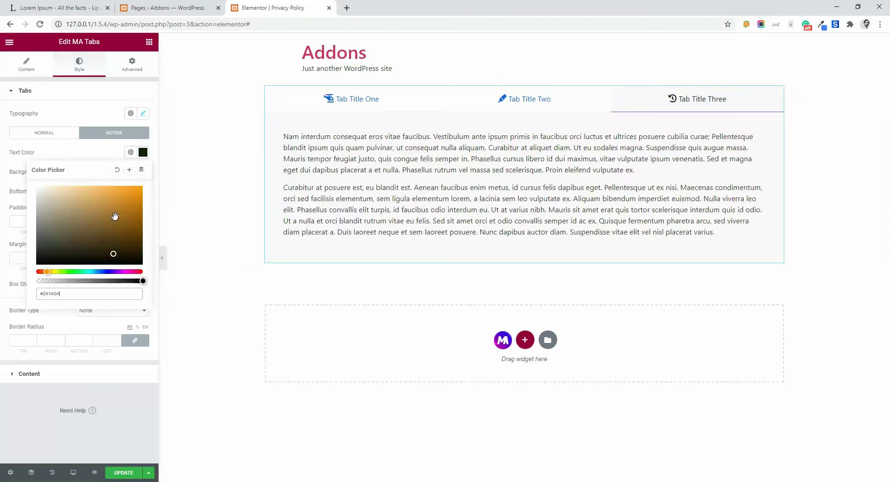
{"action": "left_click", "coordinate": [136, 187]}
{"action": "left_click", "coordinate": [137, 410]}
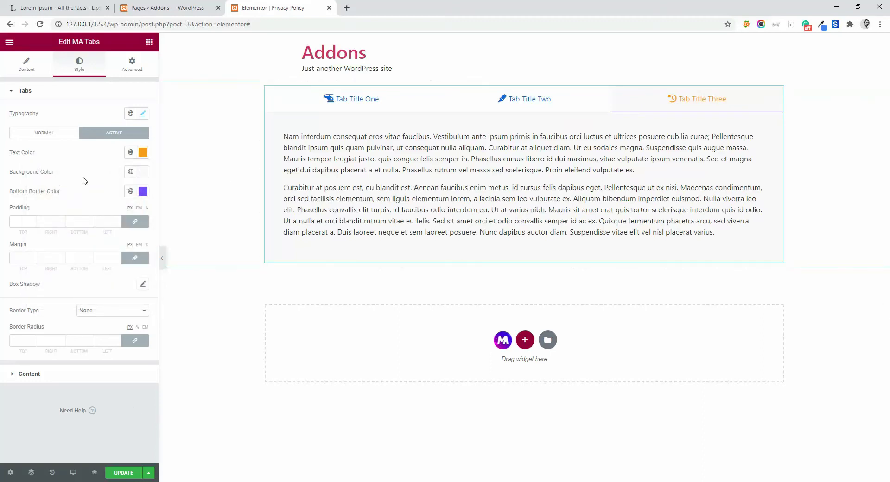
{"action": "left_click", "coordinate": [142, 172]}
{"action": "left_click", "coordinate": [64, 243]}
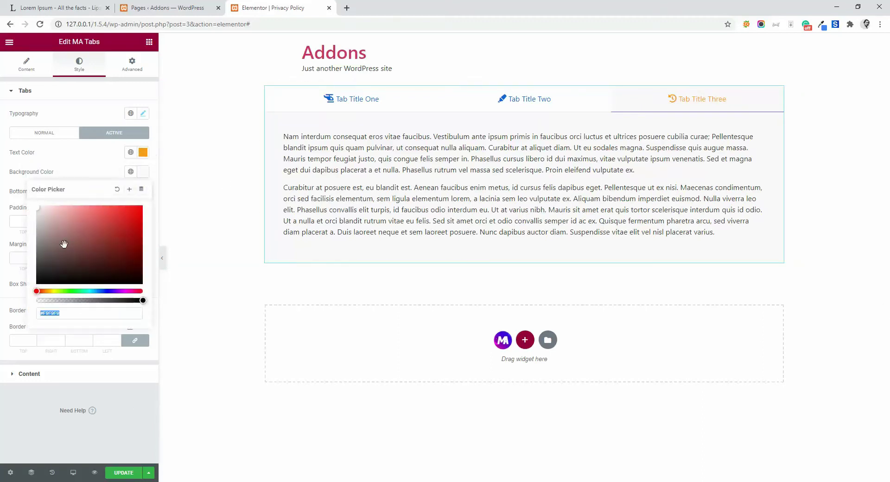
{"action": "left_click", "coordinate": [118, 399]}
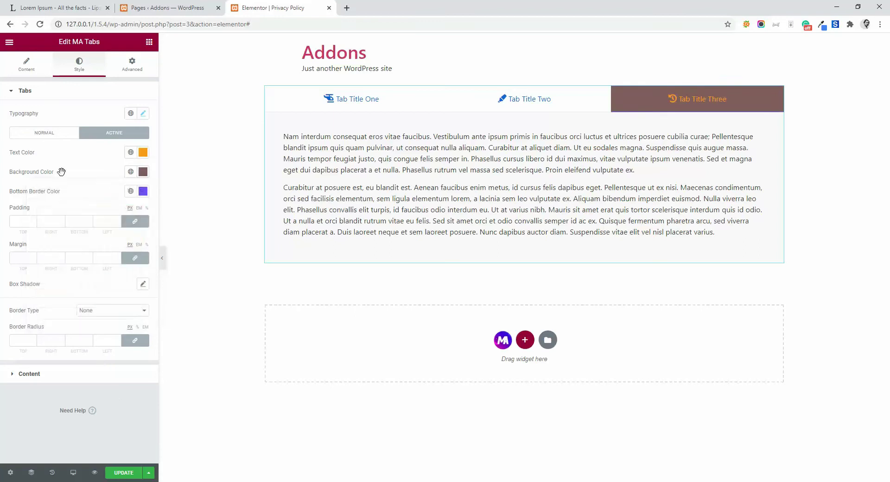
Give the inactive tabs a cyan background and preview Tab Title Two and One
{"action": "left_click", "coordinate": [45, 134]}
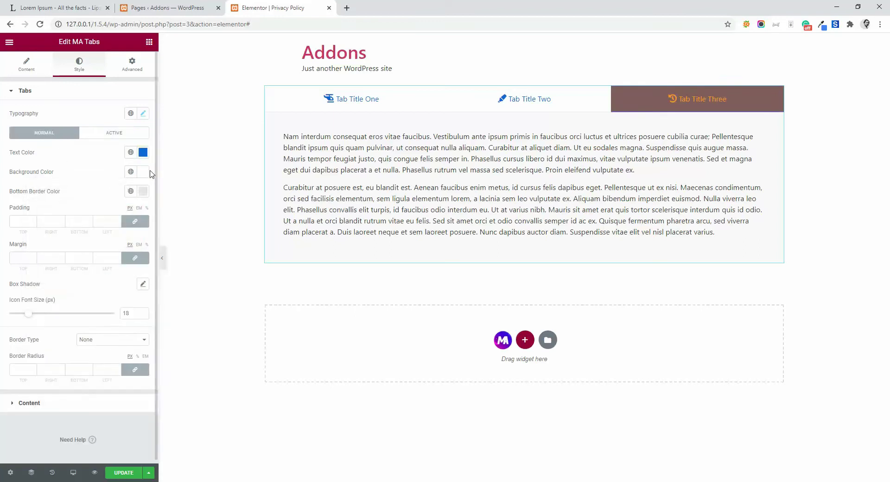
{"action": "left_click", "coordinate": [143, 171]}
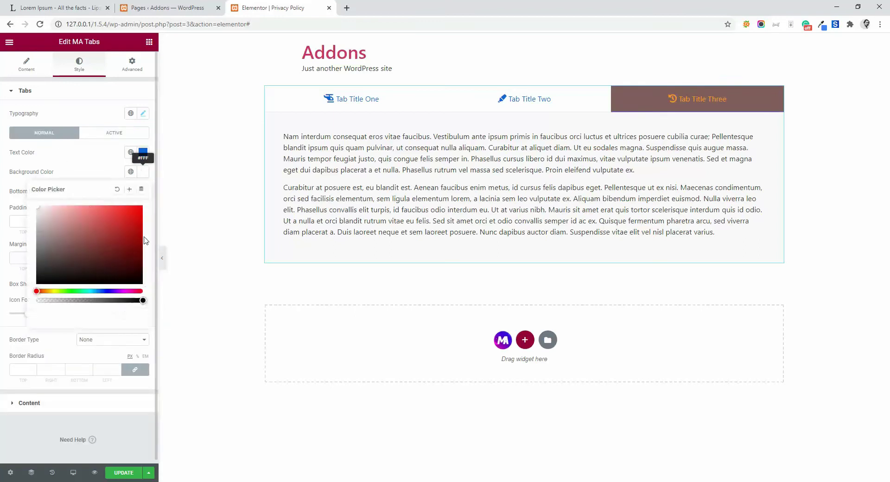
{"action": "left_click", "coordinate": [90, 291]}
{"action": "left_click", "coordinate": [106, 211]}
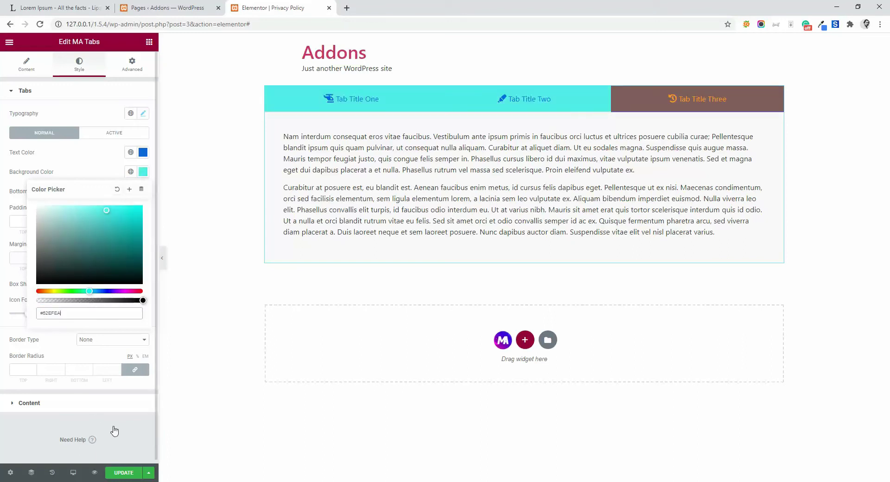
{"action": "left_click", "coordinate": [132, 426]}
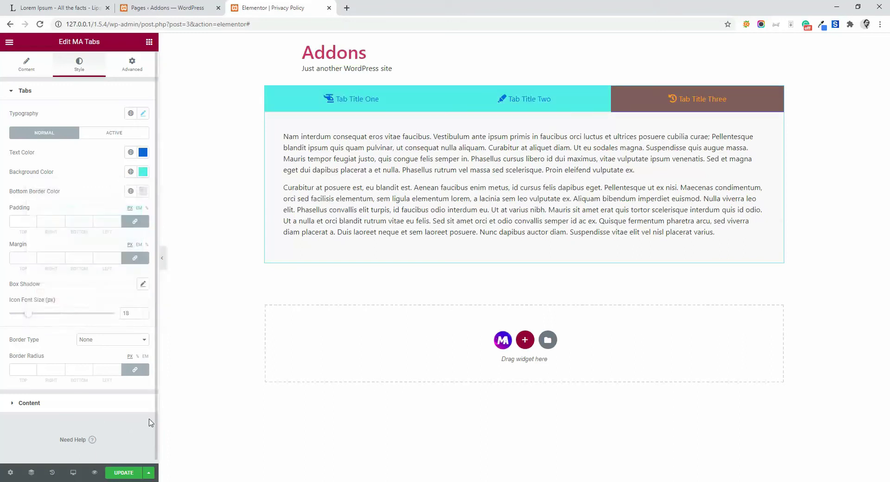
{"action": "left_click", "coordinate": [524, 100]}
{"action": "left_click", "coordinate": [384, 103]}
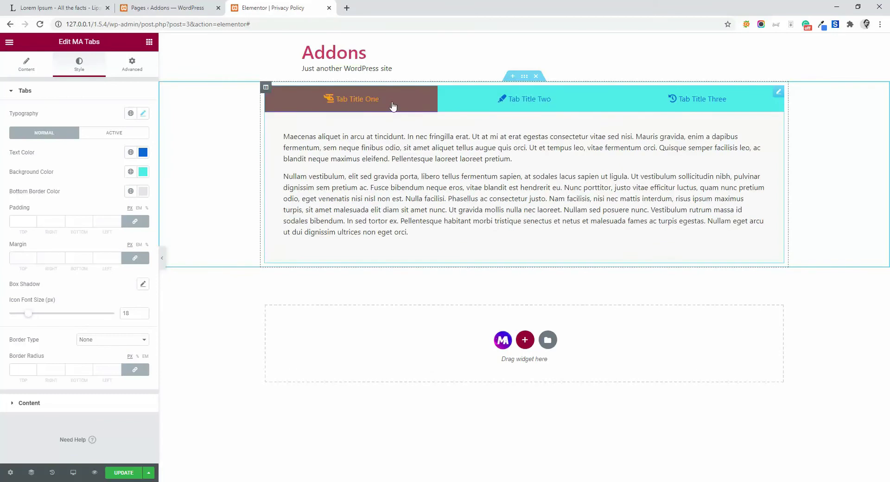
With Tab Title Two active, give the tab titles a solid 1px border in red (#FF0000)
{"action": "left_click", "coordinate": [551, 105]}
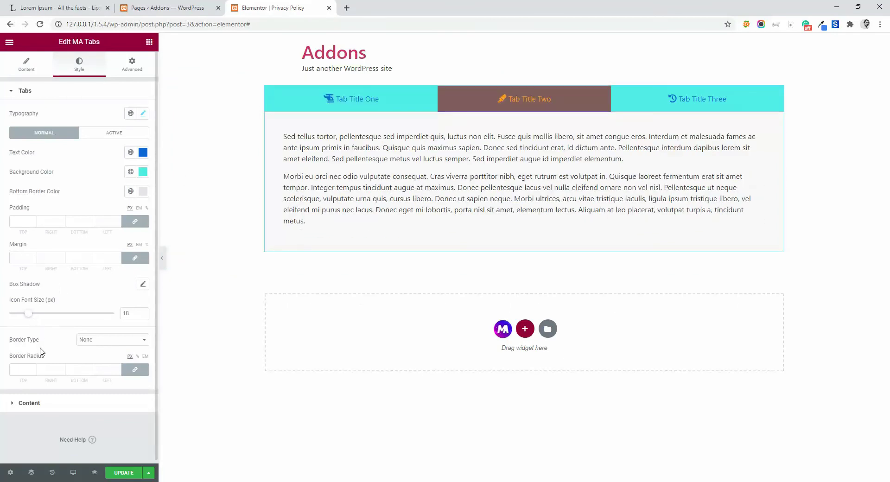
{"action": "left_click", "coordinate": [95, 335]}
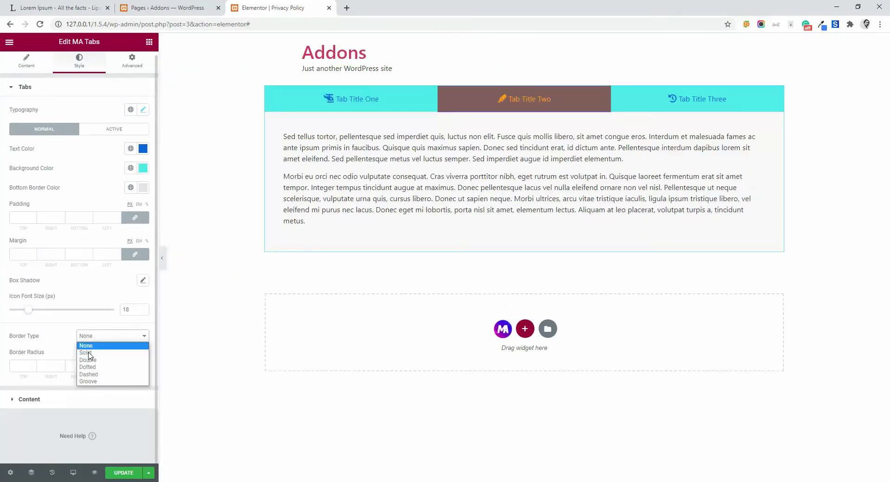
{"action": "key", "text": "Return"}
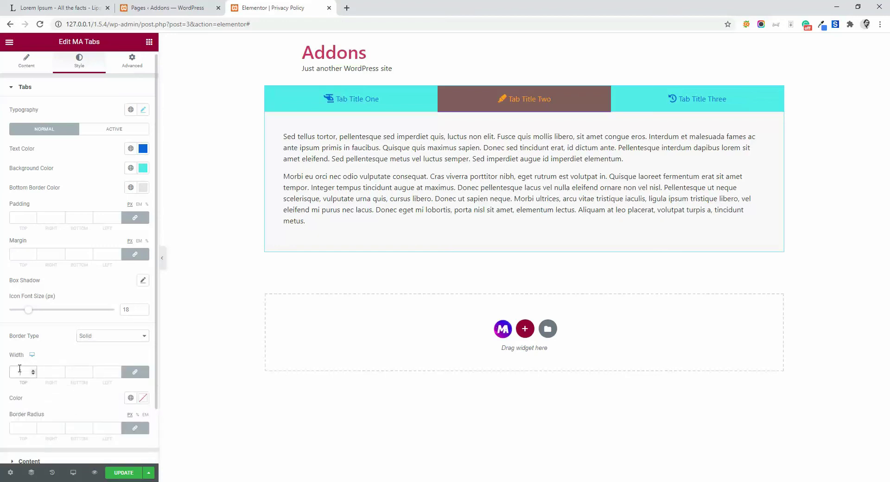
{"action": "type", "text": "2"}
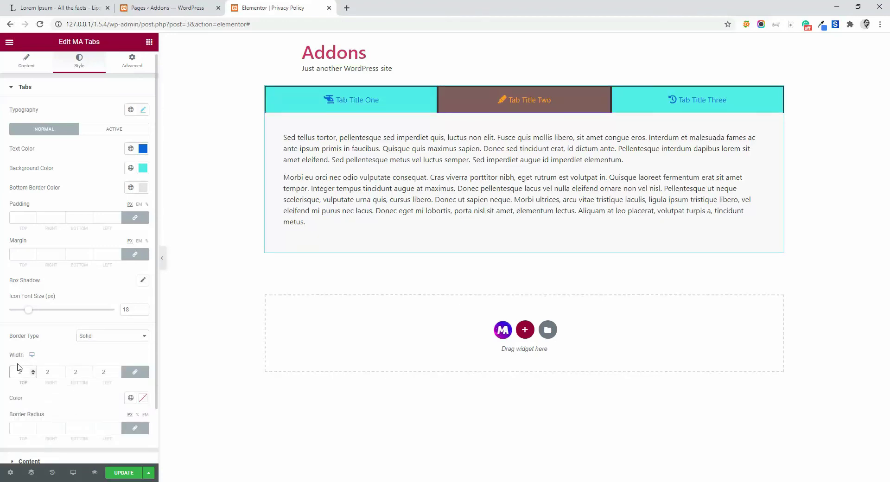
{"action": "key", "text": "BackSpace"}
{"action": "scroll", "coordinate": [23, 367], "scroll_direction": "down", "scroll_amount": 3}
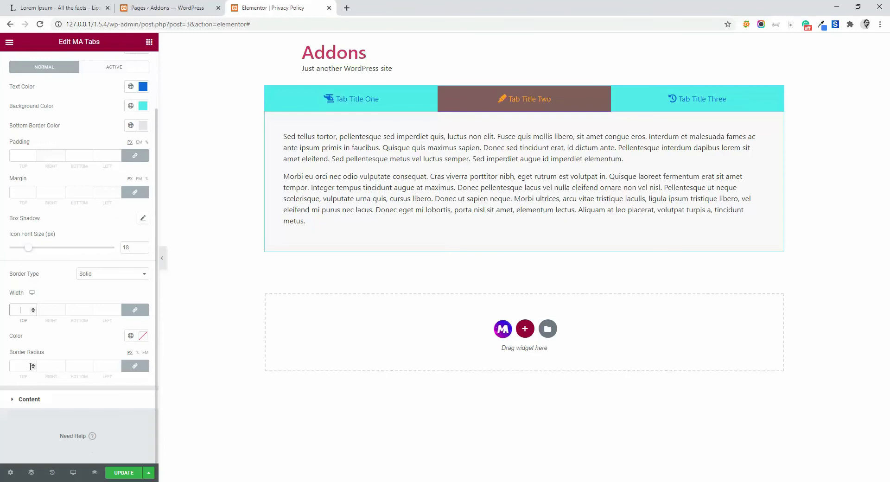
{"action": "type", "text": "1"}
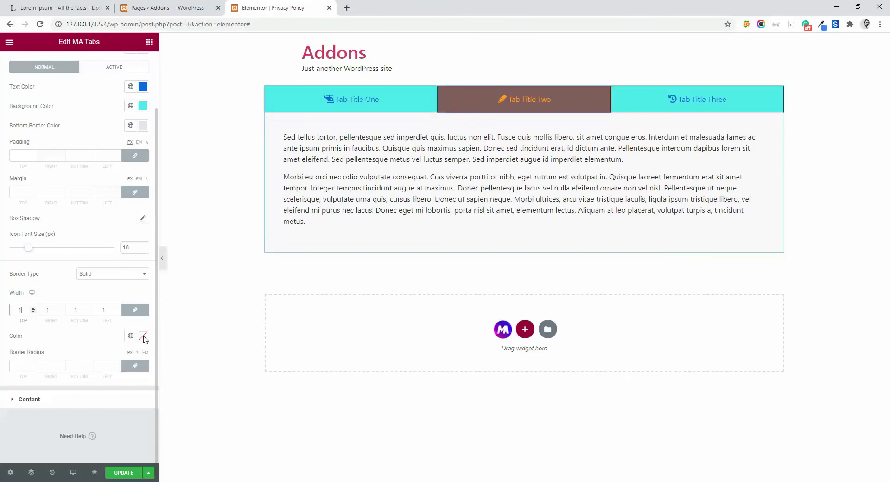
{"action": "left_click", "coordinate": [142, 336]}
{"action": "left_click_drag", "start_coordinate": [134, 218], "coordinate": [144, 204]}
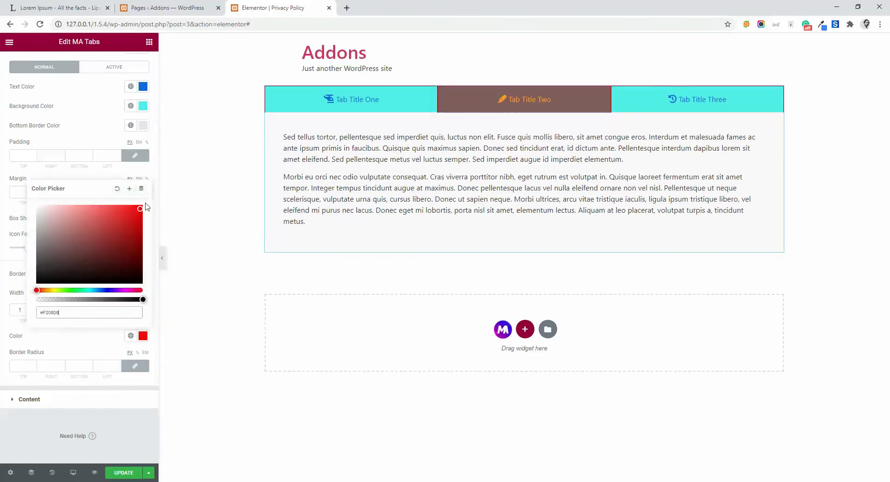
{"action": "left_click", "coordinate": [119, 454]}
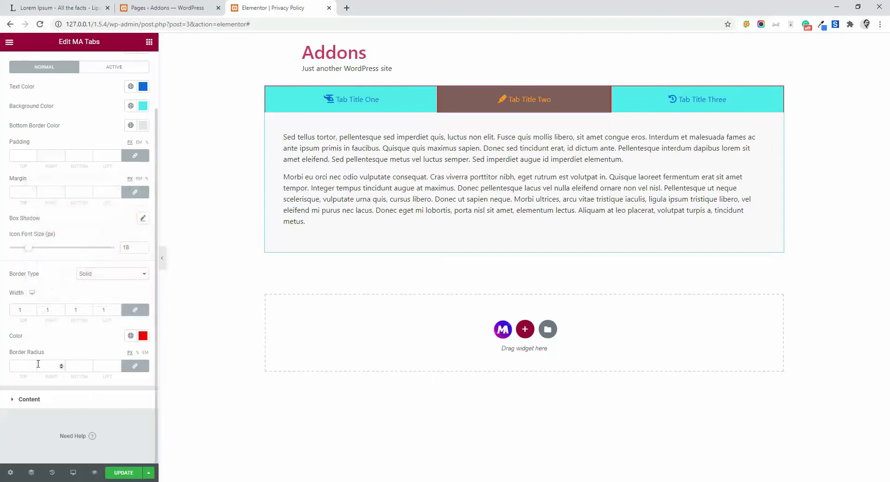
Unlink the tab corner radius and set 50 on the top and bottom corners for a leaf shape
{"action": "left_click", "coordinate": [21, 366]}
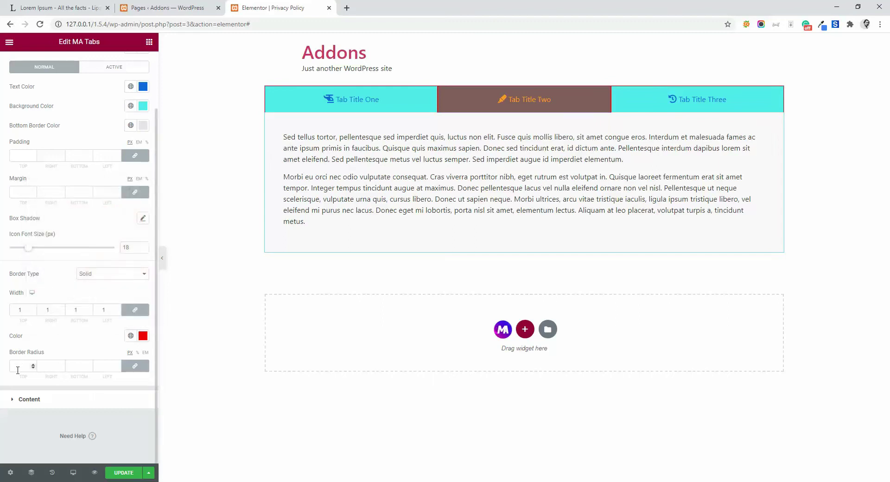
{"action": "left_click", "coordinate": [138, 367]}
{"action": "type", "text": "50"}
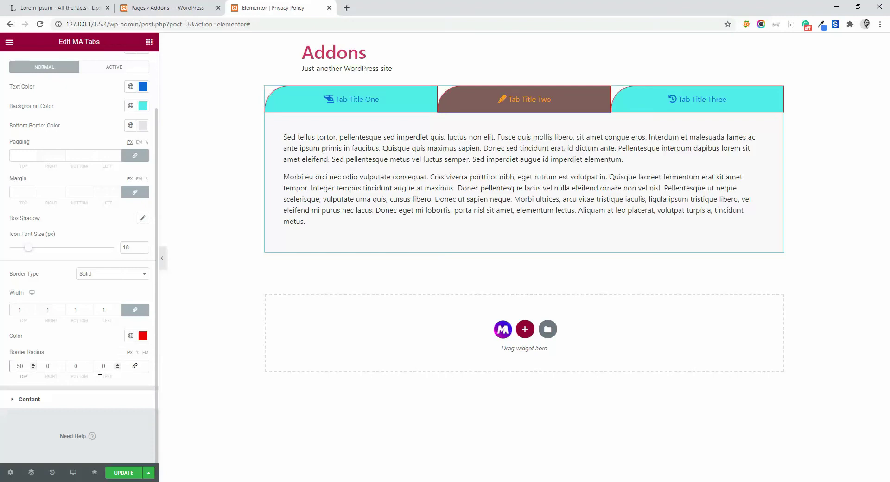
{"action": "left_click", "coordinate": [72, 367]}
{"action": "type", "text": "50"}
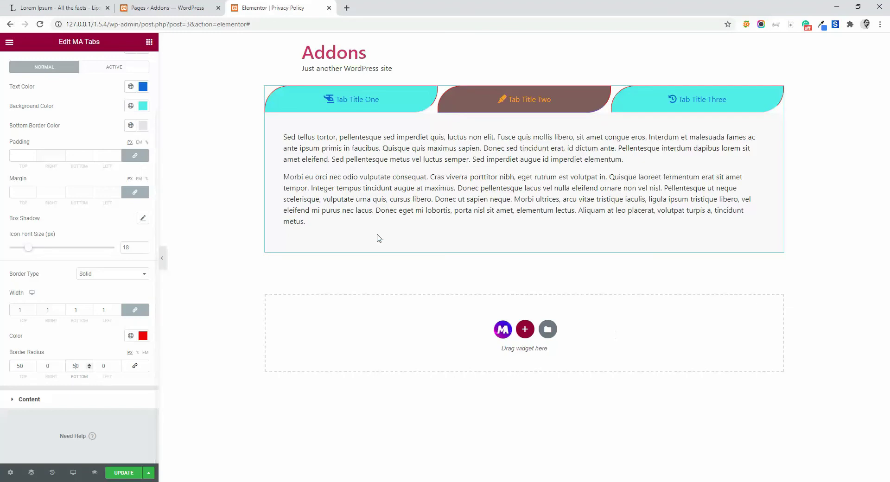
{"action": "mouse_move", "coordinate": [333, 157]}
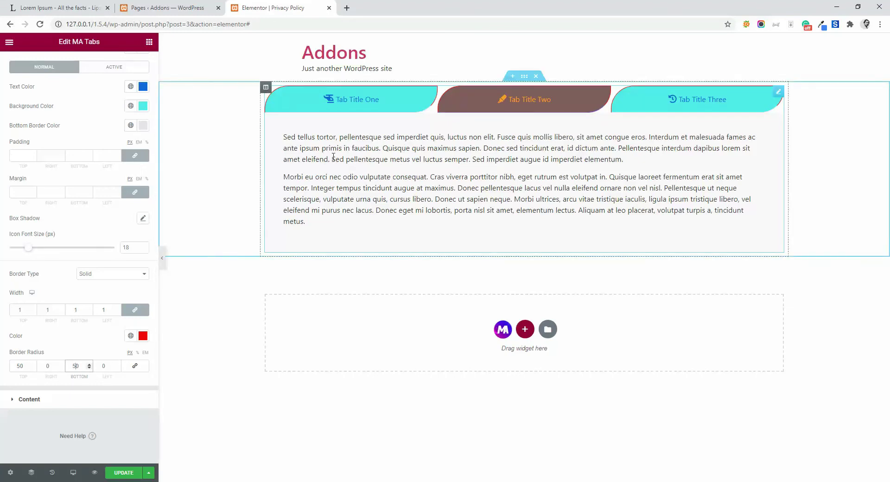
Preview each of the three tabs to check the rounded corners
{"action": "left_click", "coordinate": [369, 102]}
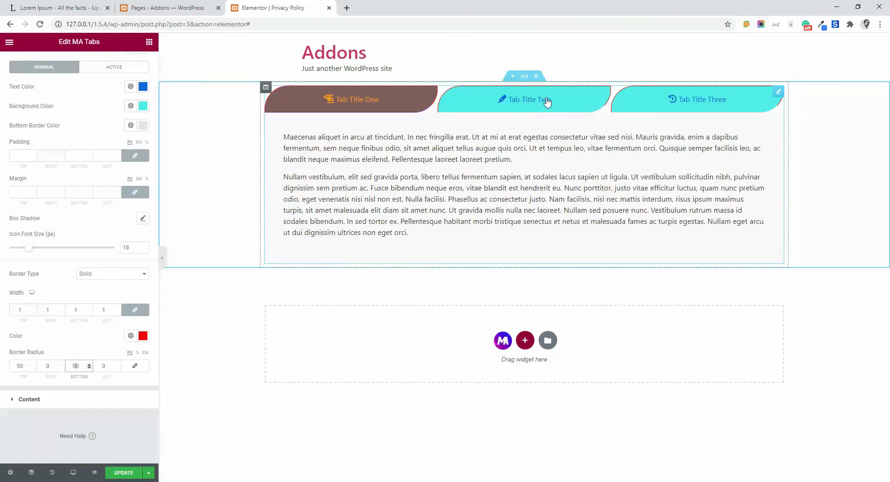
{"action": "left_click", "coordinate": [548, 103]}
{"action": "left_click", "coordinate": [655, 102]}
{"action": "left_click", "coordinate": [355, 107]}
Clear the tab border width to 0 and make Tab Title Two active
{"action": "double_click", "coordinate": [16, 308]}
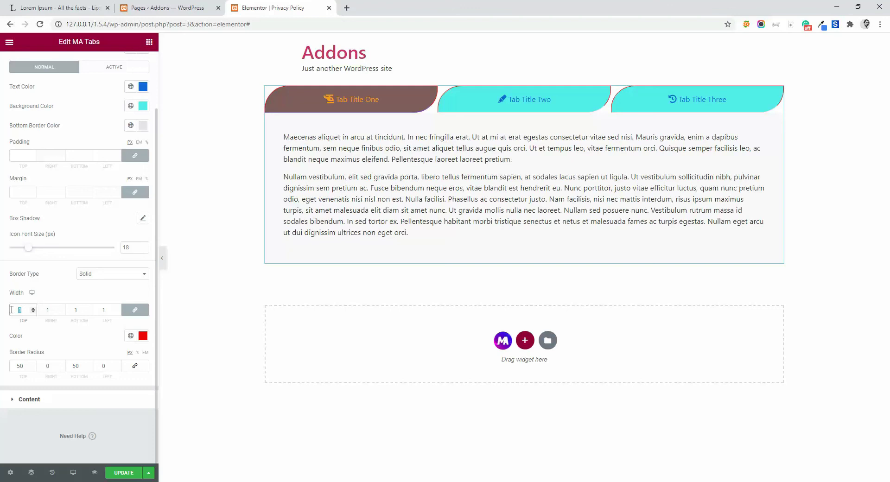
{"action": "type", "text": "0"}
{"action": "type", "text": "1"}
{"action": "key", "text": "BackSpace"}
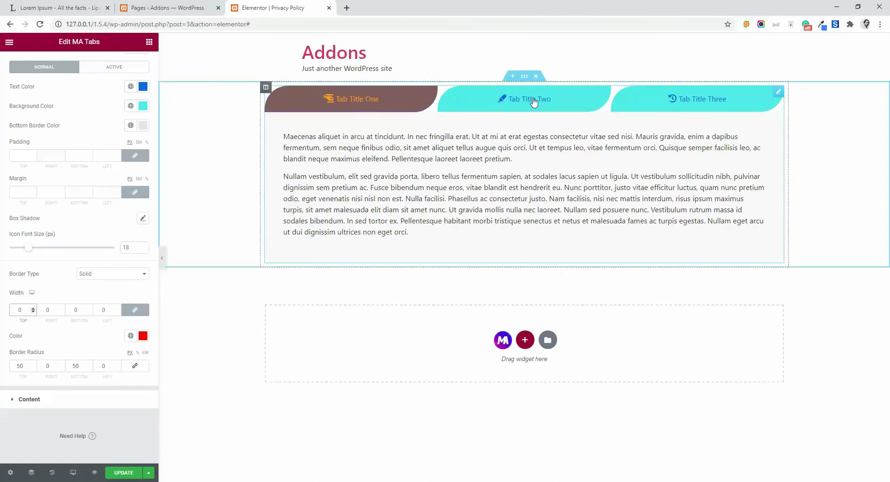
{"action": "mouse_move", "coordinate": [530, 99]}
{"action": "mouse_move", "coordinate": [533, 108]}
{"action": "left_mouse_down"}
{"action": "mouse_move", "coordinate": [549, 97]}
{"action": "mouse_move", "coordinate": [554, 107]}
{"action": "left_mouse_up"}
{"action": "left_click", "coordinate": [554, 109]}
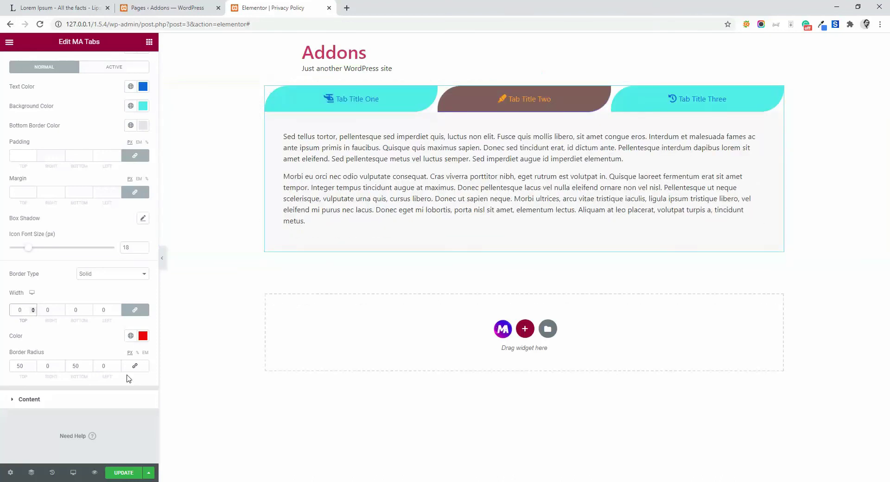
Set the tab content background colour to pink #F09898
{"action": "left_click", "coordinate": [28, 400]}
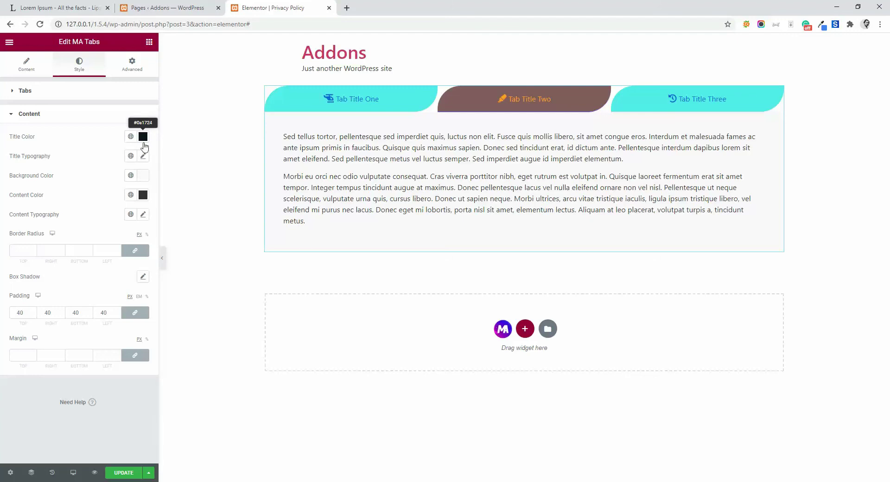
{"action": "left_click", "coordinate": [143, 175]}
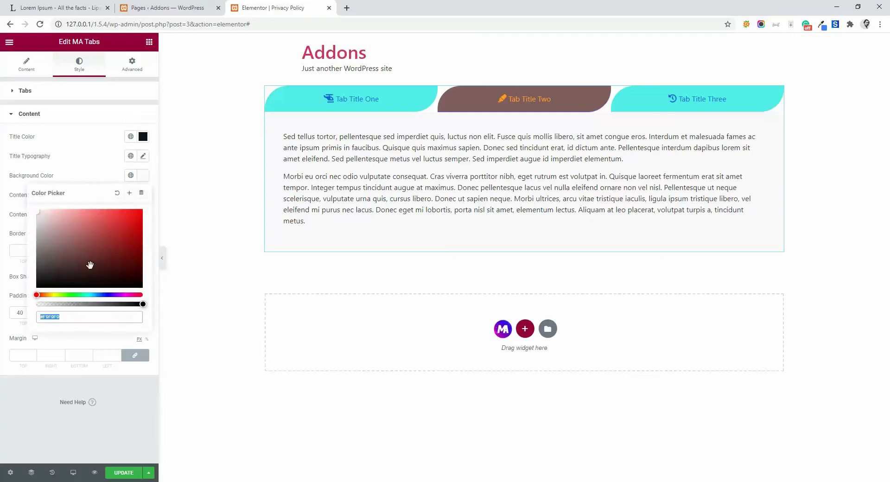
{"action": "left_click", "coordinate": [75, 214]}
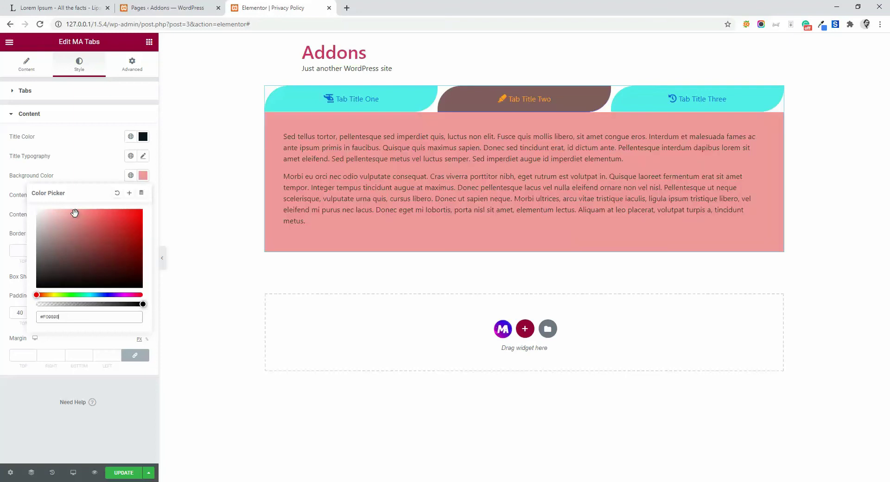
{"action": "left_click", "coordinate": [95, 175]}
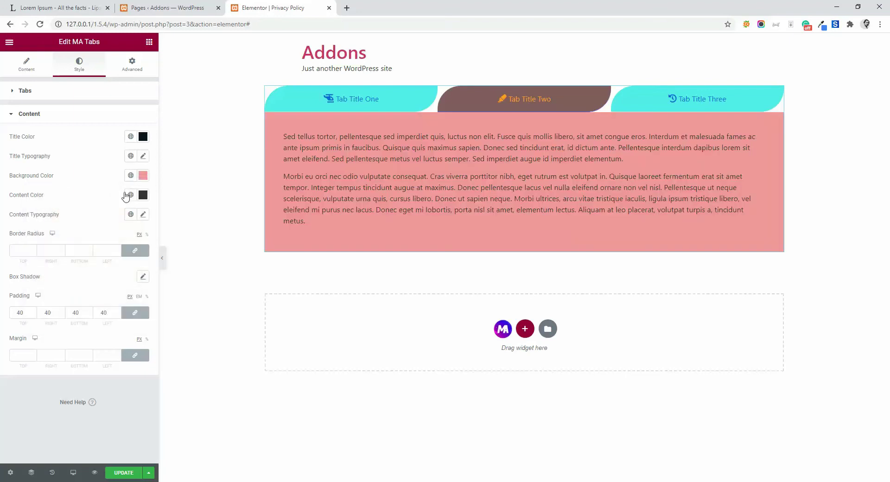
Set the content typography font size to 20 px
{"action": "left_click", "coordinate": [143, 156]}
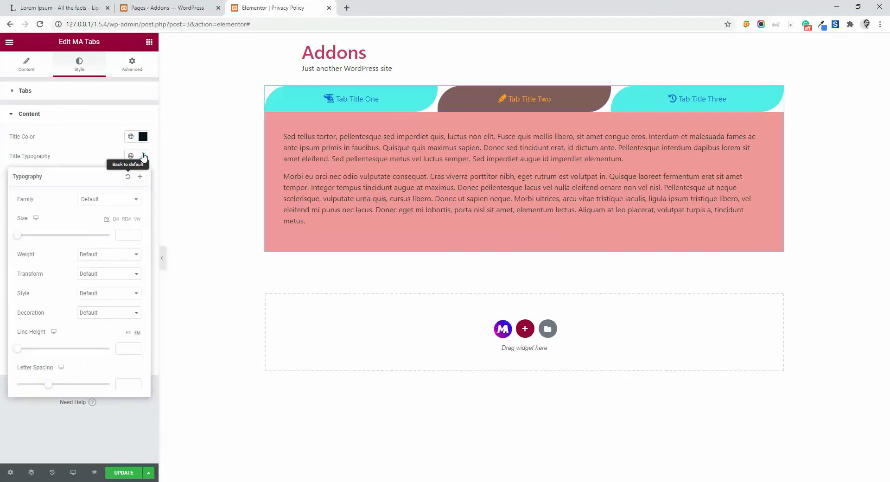
{"action": "left_click", "coordinate": [144, 157]}
{"action": "left_click", "coordinate": [143, 157]}
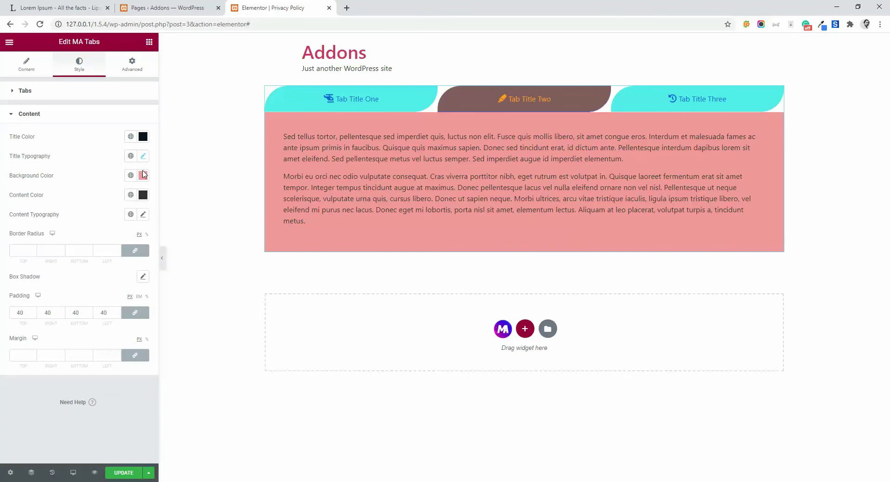
{"action": "left_click", "coordinate": [142, 216]}
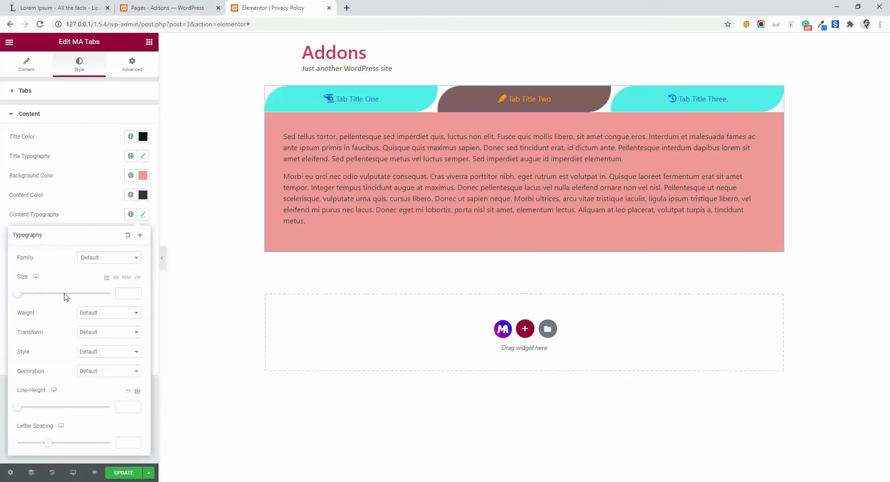
{"action": "type", "text": "1"}
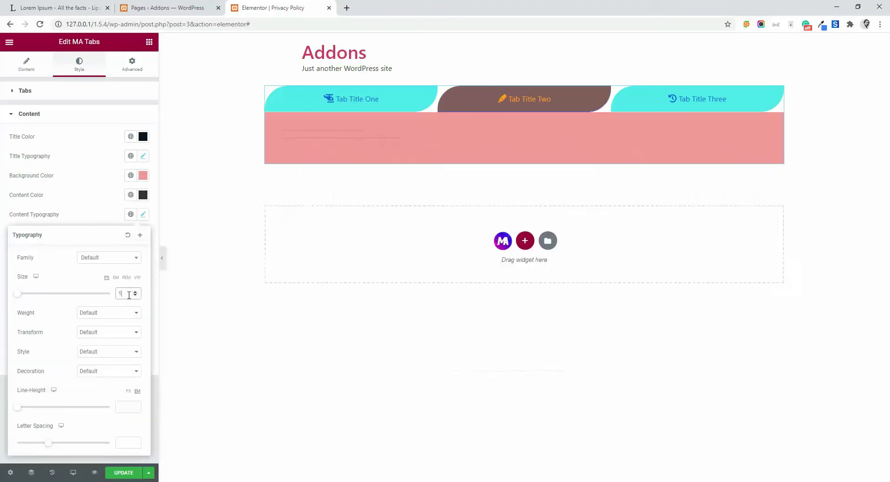
{"action": "type", "text": "8"}
{"action": "key", "text": "Up"}
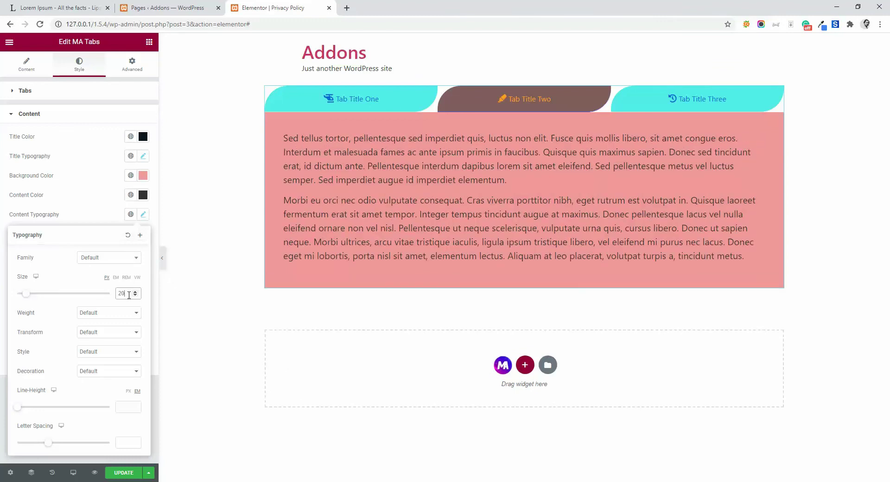
{"action": "left_click", "coordinate": [88, 191]}
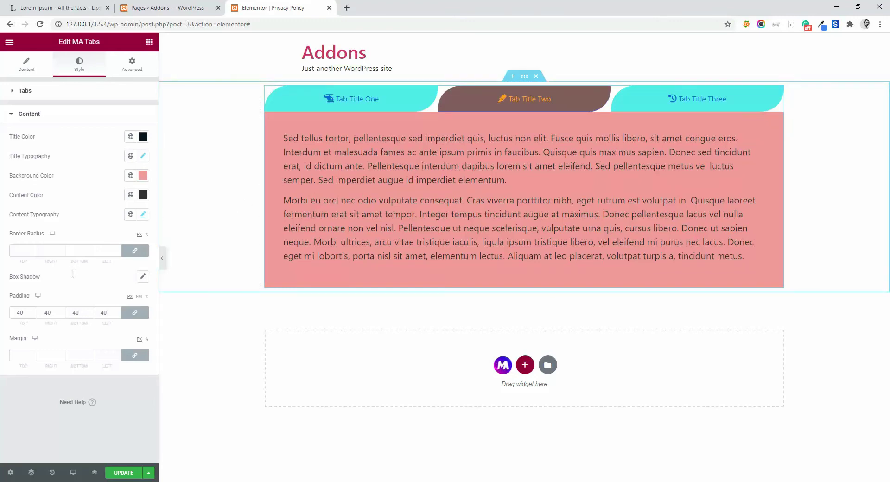
Enter 50 in the linked content Padding fields for all sides
{"action": "left_click", "coordinate": [21, 312]}
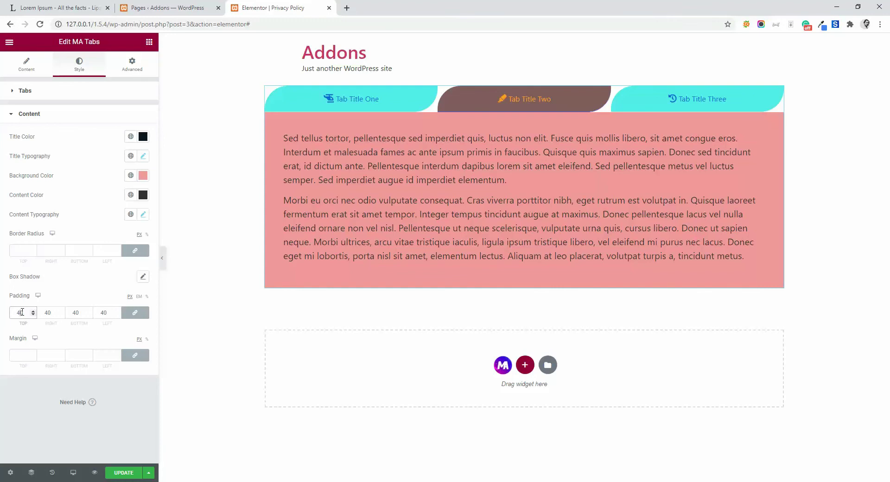
{"action": "double_click", "coordinate": [22, 312]}
{"action": "type", "text": "0"}
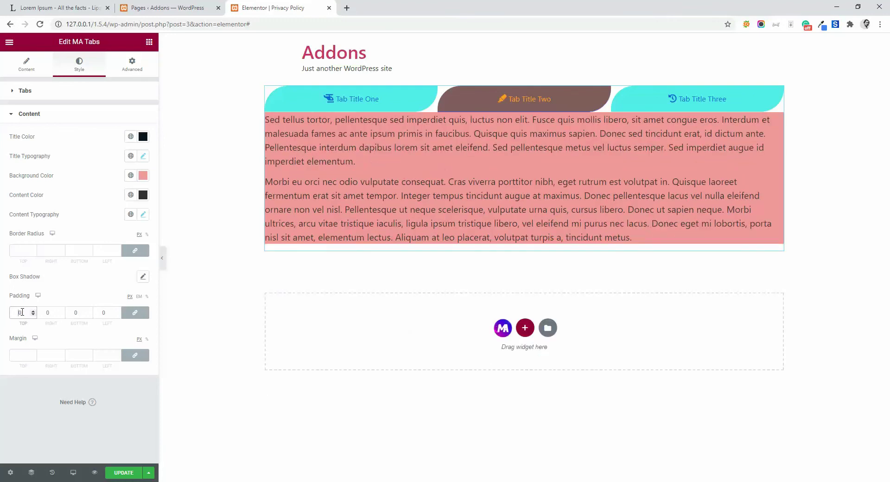
{"action": "type", "text": "50"}
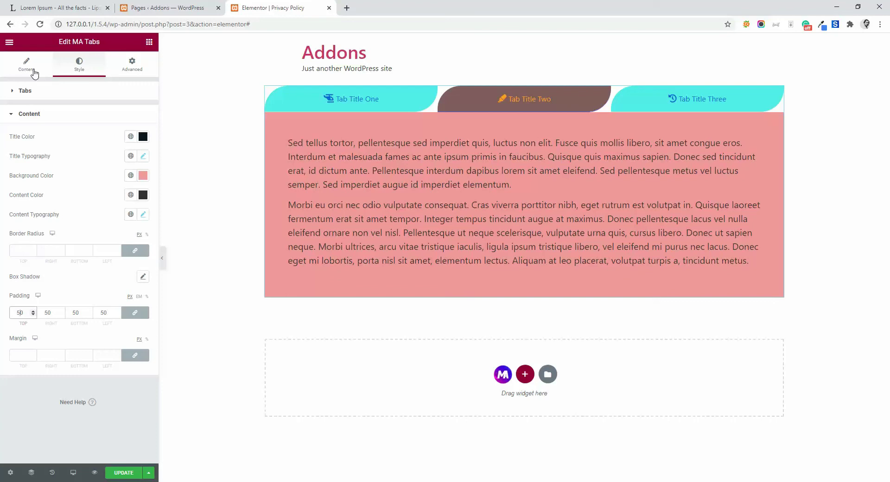
Return to the widget's Content settings, then bring up the Master Addons WordPress.org plugin page
{"action": "left_click", "coordinate": [34, 73]}
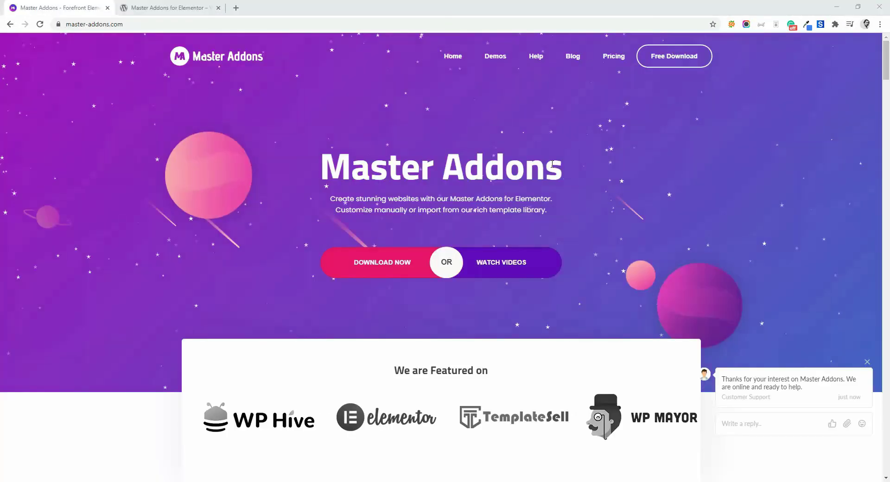
{"action": "scroll", "coordinate": [551, 166], "scroll_direction": "down", "scroll_amount": 4}
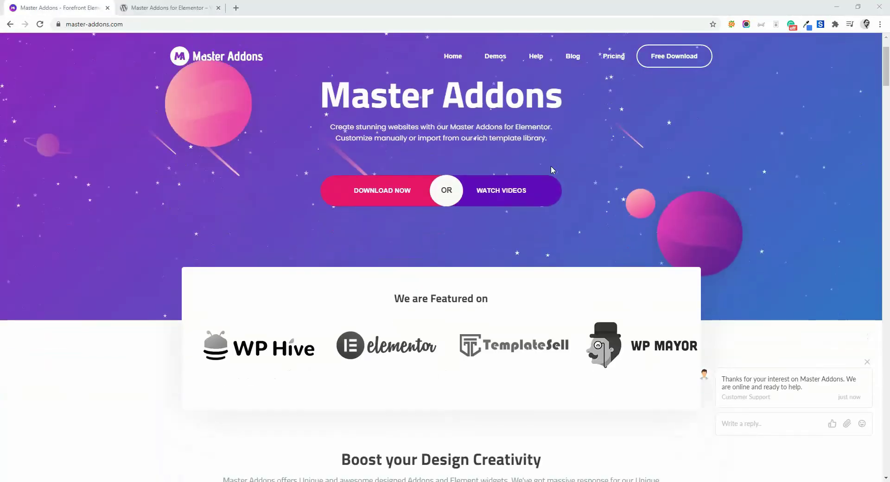
{"action": "scroll", "coordinate": [551, 173], "scroll_direction": "down", "scroll_amount": 2}
{"action": "scroll", "coordinate": [517, 209], "scroll_direction": "up", "scroll_amount": 1}
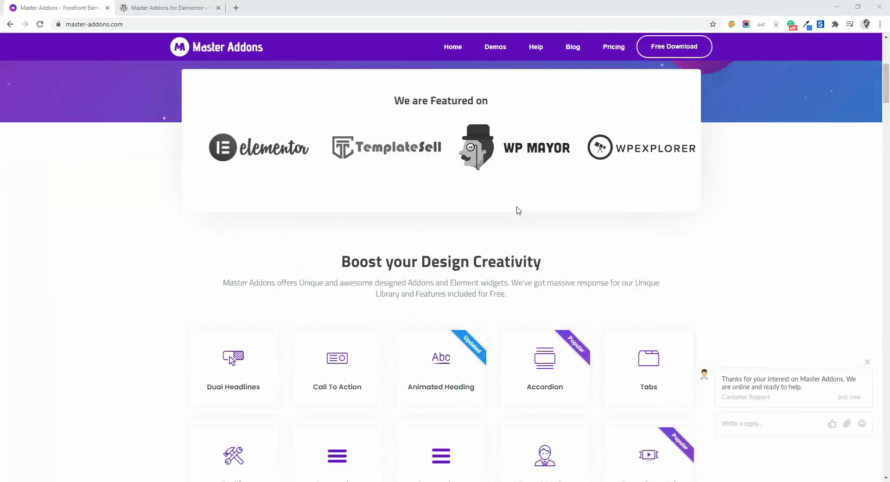
{"action": "scroll", "coordinate": [513, 210], "scroll_direction": "up", "scroll_amount": 4}
{"action": "scroll", "coordinate": [514, 210], "scroll_direction": "up", "scroll_amount": 1}
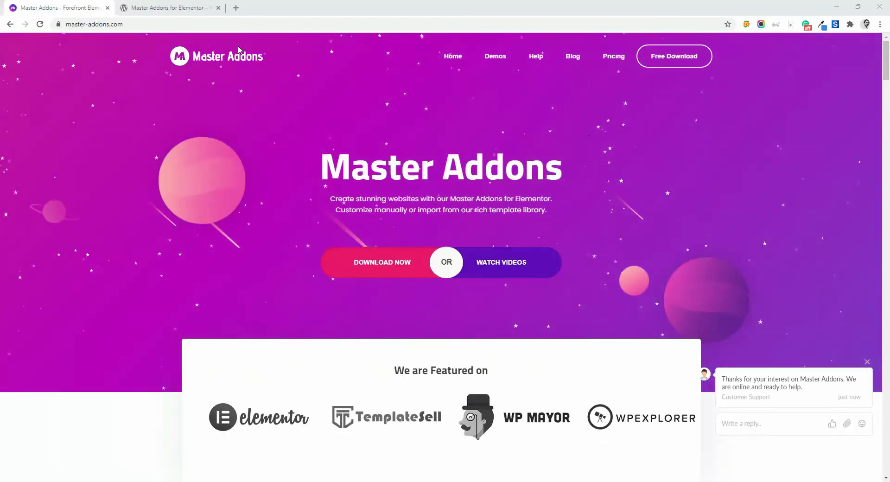
{"action": "left_click", "coordinate": [167, 4]}
Scroll the Master Addons page down to the Quick Overview video and Free Elements list
{"action": "scroll", "coordinate": [710, 170], "scroll_direction": "down", "scroll_amount": 1}
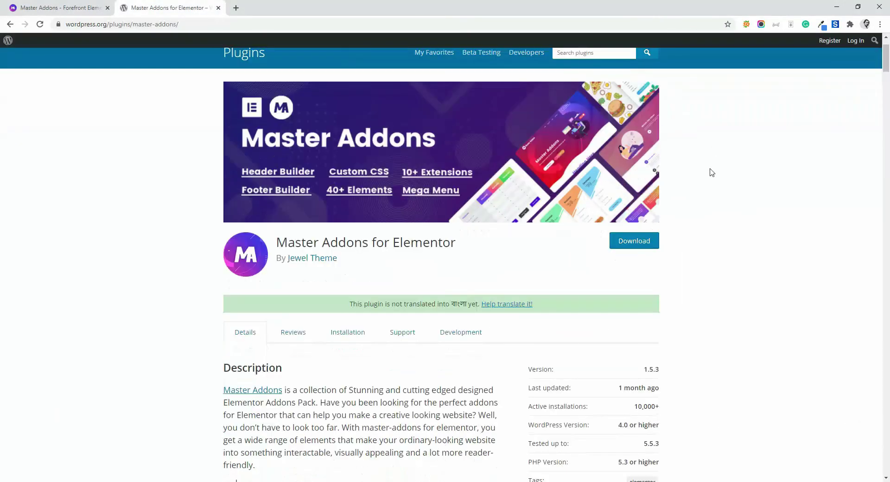
{"action": "scroll", "coordinate": [605, 201], "scroll_direction": "down", "scroll_amount": 4}
{"action": "scroll", "coordinate": [605, 202], "scroll_direction": "down", "scroll_amount": 2}
{"action": "scroll", "coordinate": [486, 241], "scroll_direction": "down", "scroll_amount": 5}
{"action": "scroll", "coordinate": [487, 240], "scroll_direction": "down", "scroll_amount": 5}
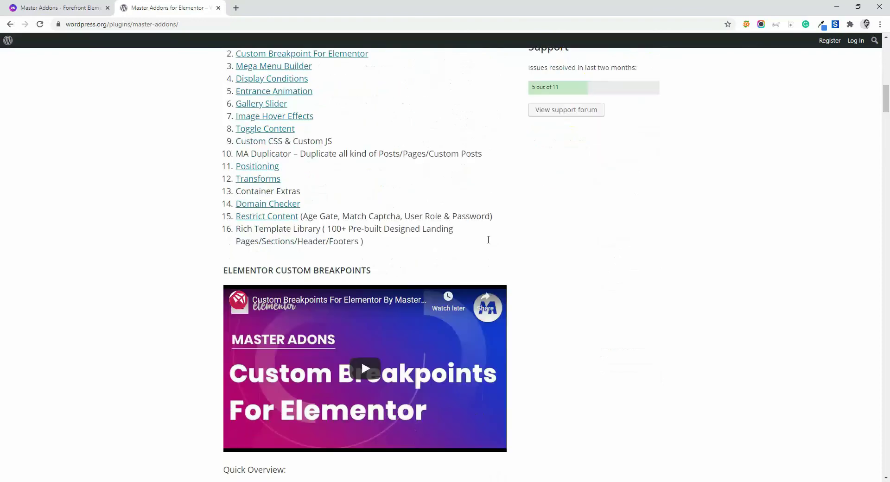
{"action": "scroll", "coordinate": [468, 265], "scroll_direction": "down", "scroll_amount": 3}
{"action": "scroll", "coordinate": [468, 265], "scroll_direction": "down", "scroll_amount": 1}
{"action": "scroll", "coordinate": [462, 260], "scroll_direction": "down", "scroll_amount": 5}
{"action": "scroll", "coordinate": [460, 258], "scroll_direction": "up", "scroll_amount": 2}
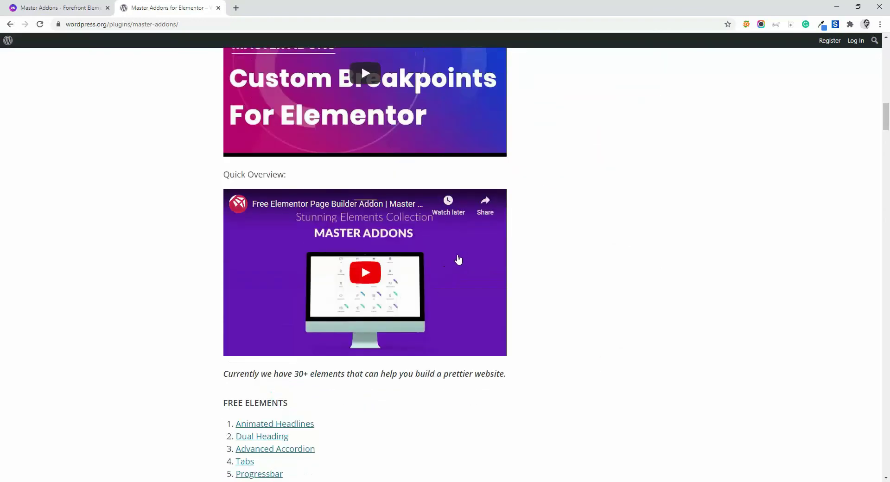